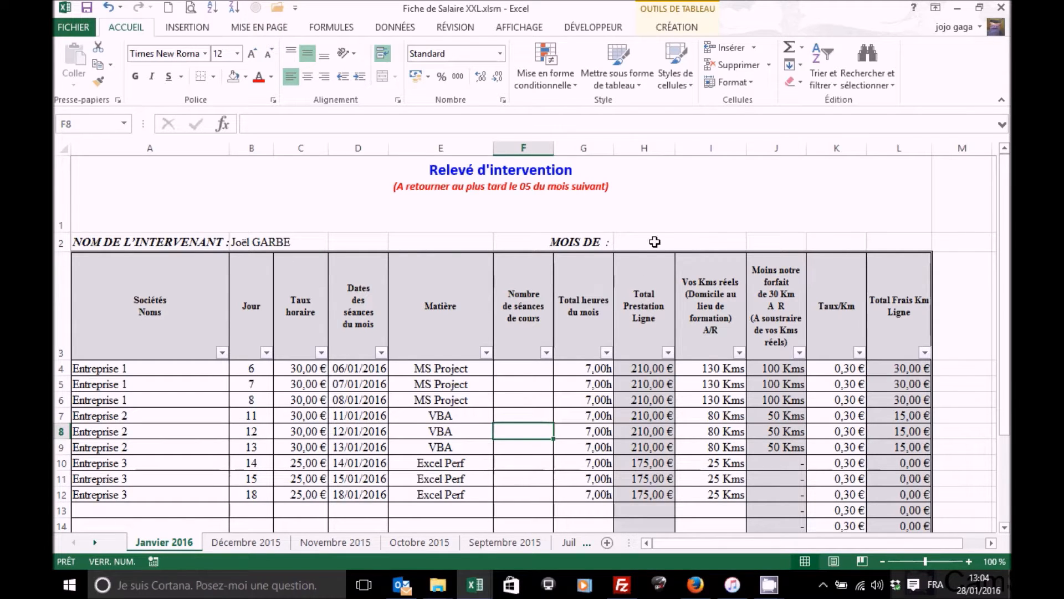
Insert the CELLULE function from the Informations category into cell E2.
{"action": "left_click", "coordinate": [645, 239]}
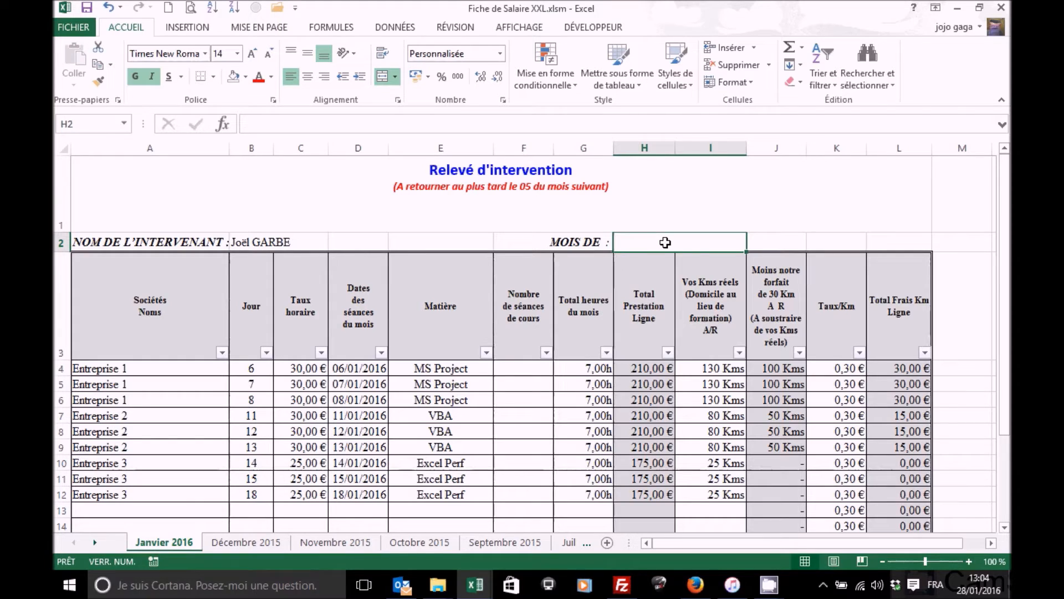
{"action": "left_click", "coordinate": [460, 242]}
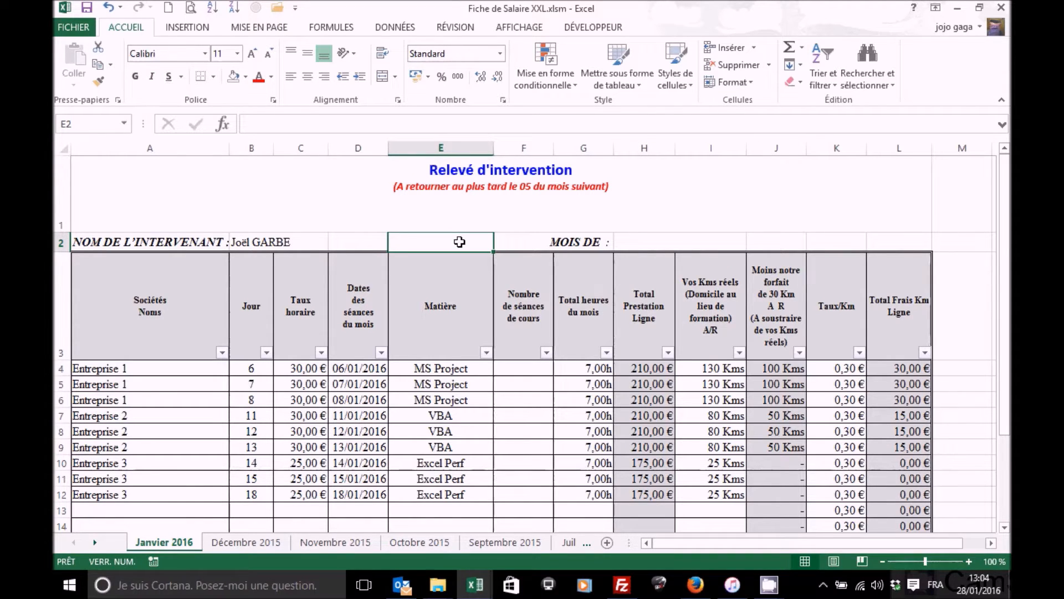
{"action": "left_click", "coordinate": [222, 125]}
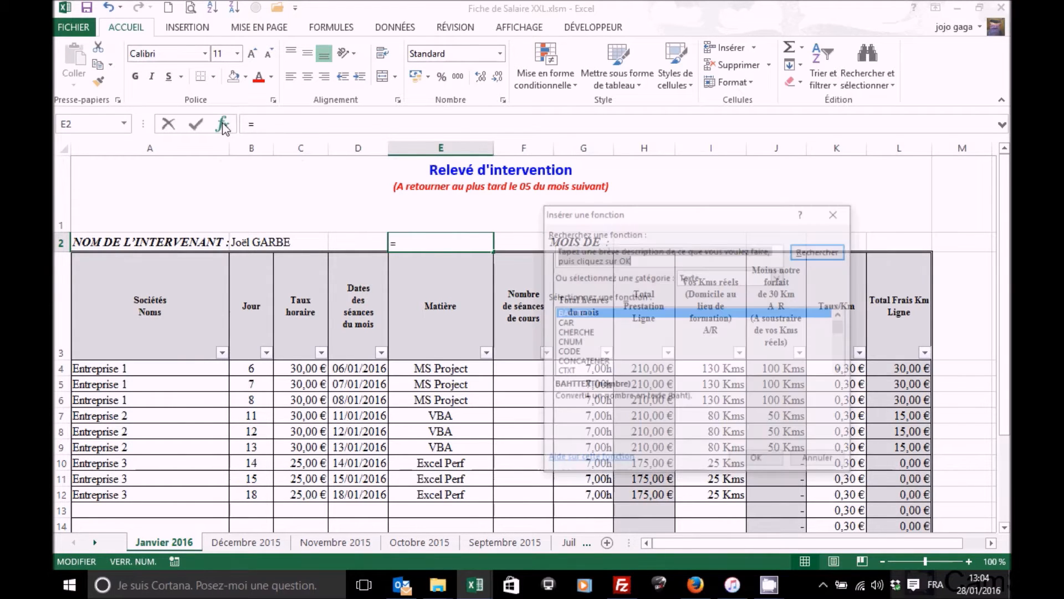
{"action": "left_click_drag", "start_coordinate": [749, 206], "coordinate": [848, 162]}
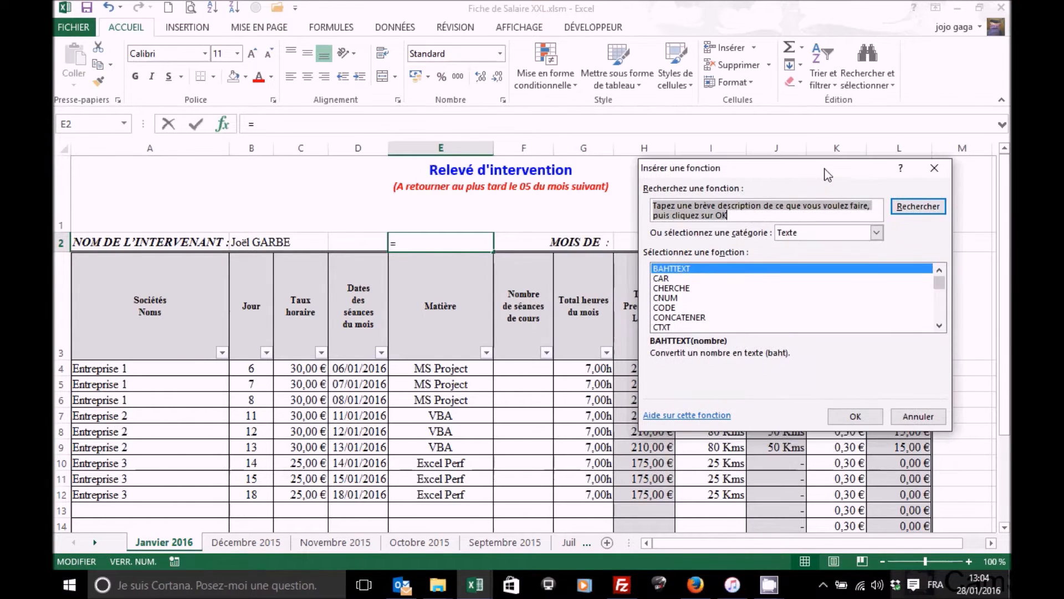
{"action": "left_click", "coordinate": [876, 233]}
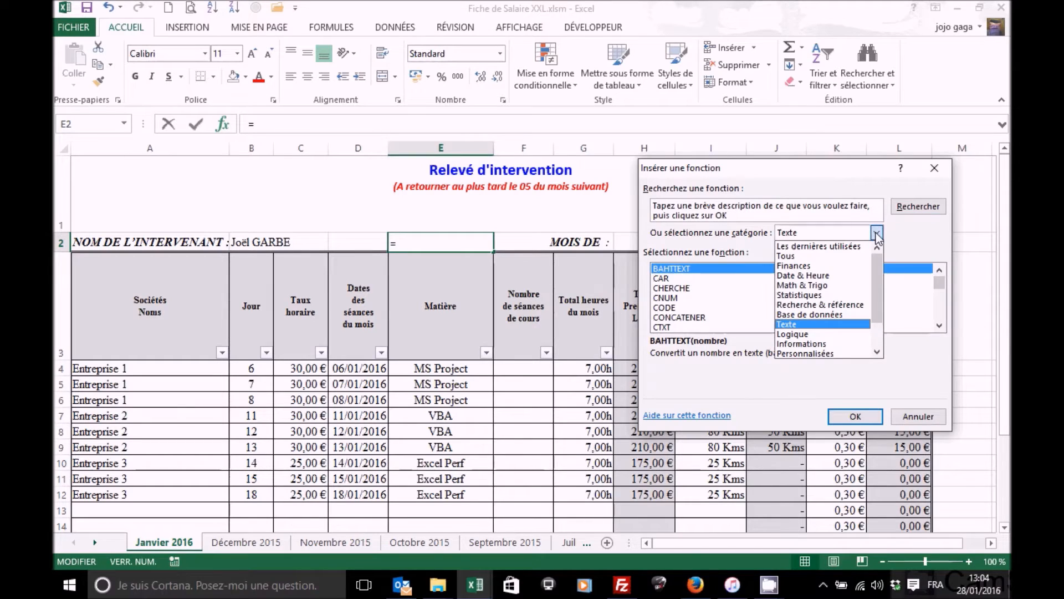
{"action": "left_click", "coordinate": [822, 345]}
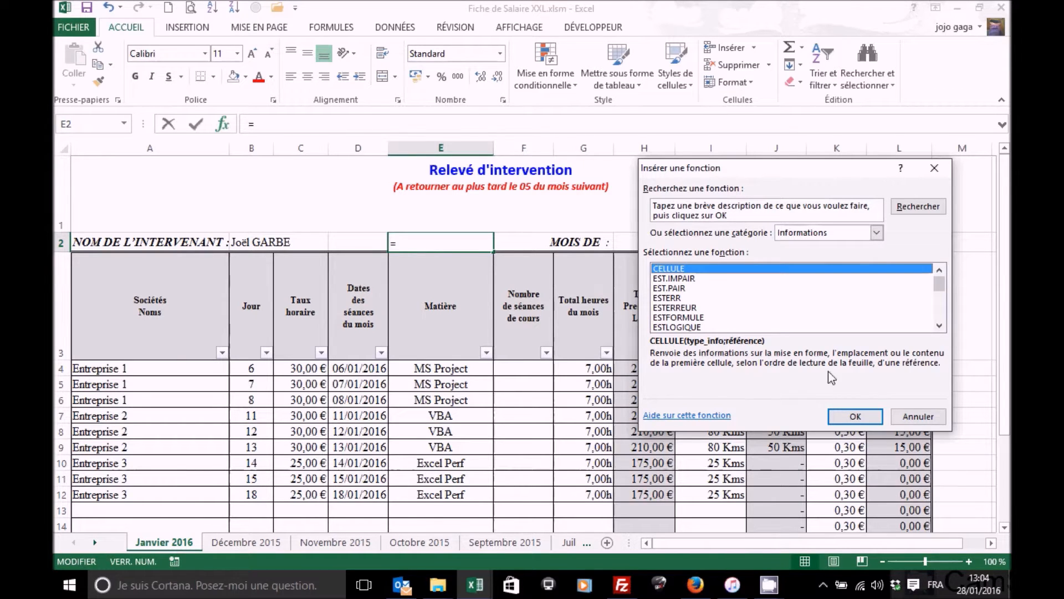
{"action": "left_click", "coordinate": [853, 417]}
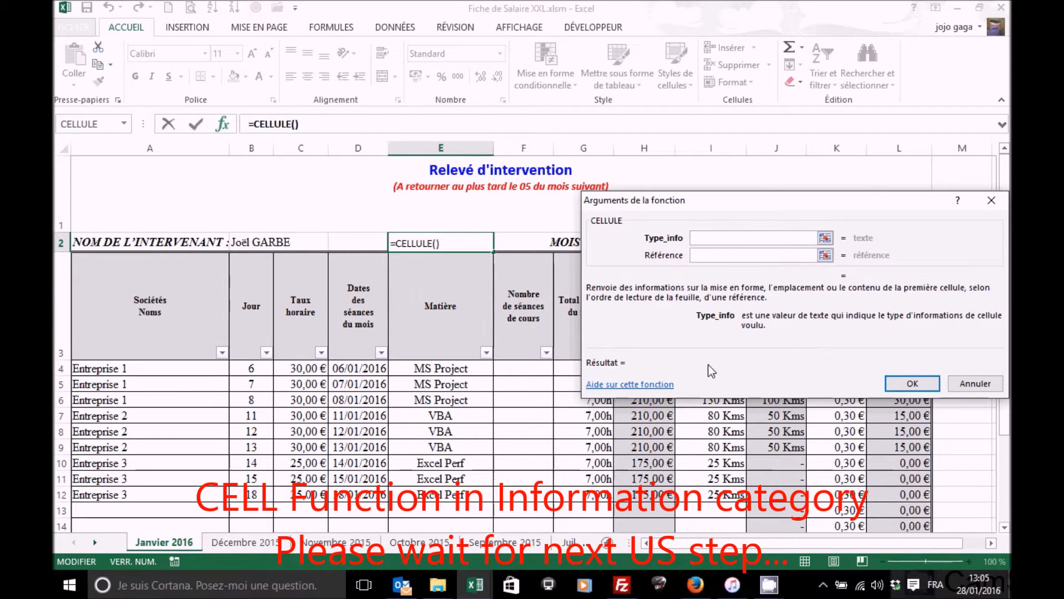
Consult the help article for CELLULE and copy the "nom de fichier" info type from its table.
{"action": "left_click", "coordinate": [644, 386]}
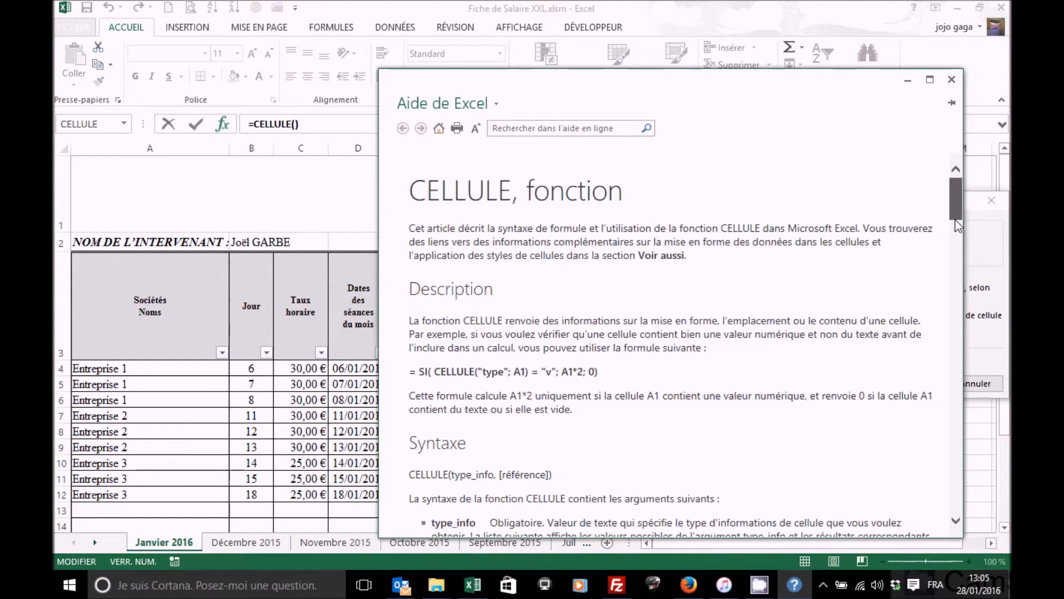
{"action": "scroll", "coordinate": [956, 202], "scroll_direction": "down", "scroll_amount": 3}
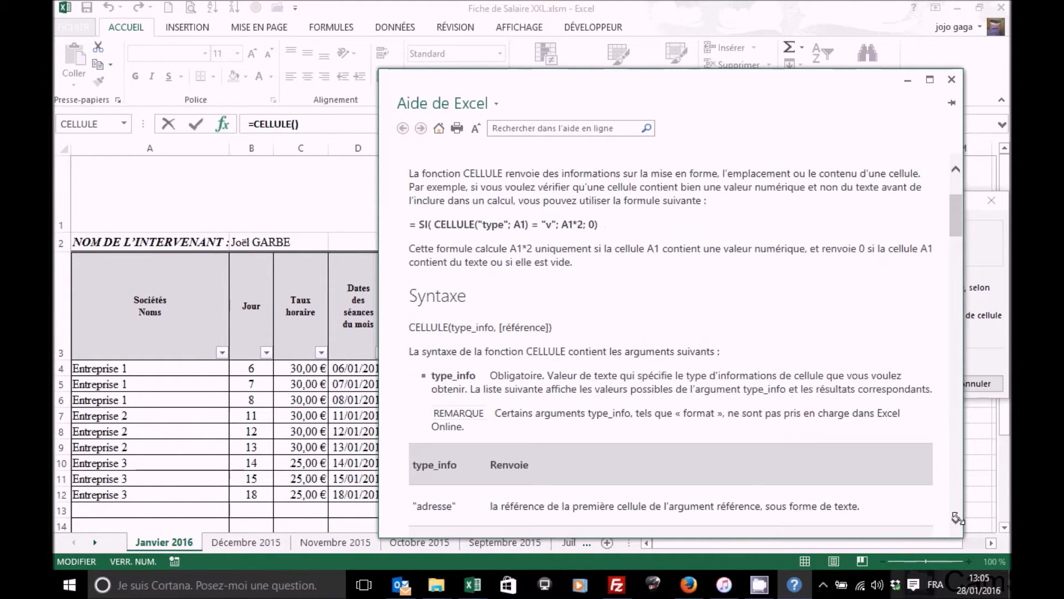
{"action": "scroll", "coordinate": [956, 521], "scroll_direction": "down", "scroll_amount": 7}
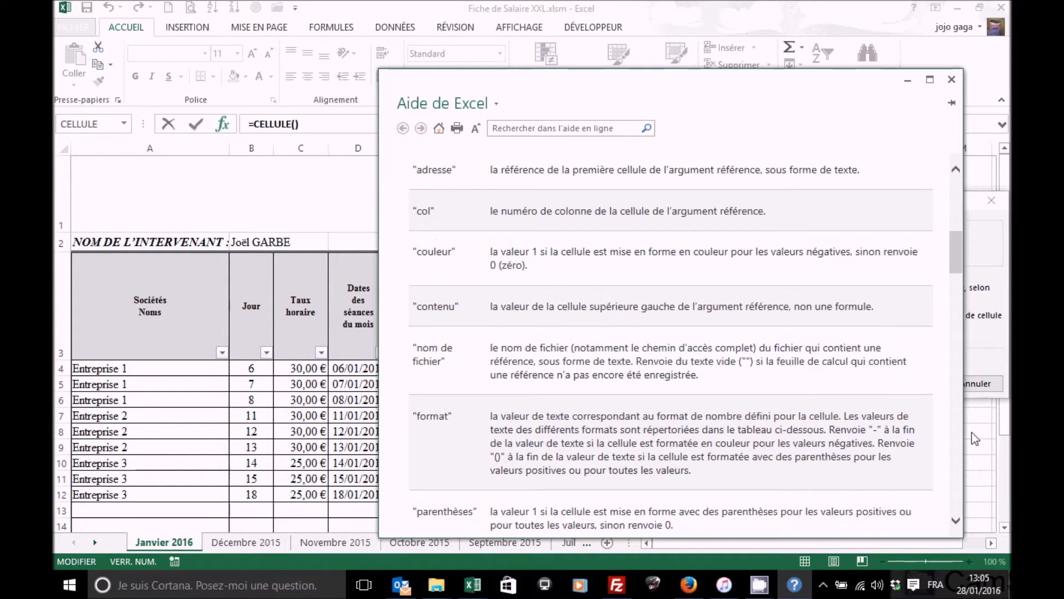
{"action": "left_click", "coordinate": [956, 520]}
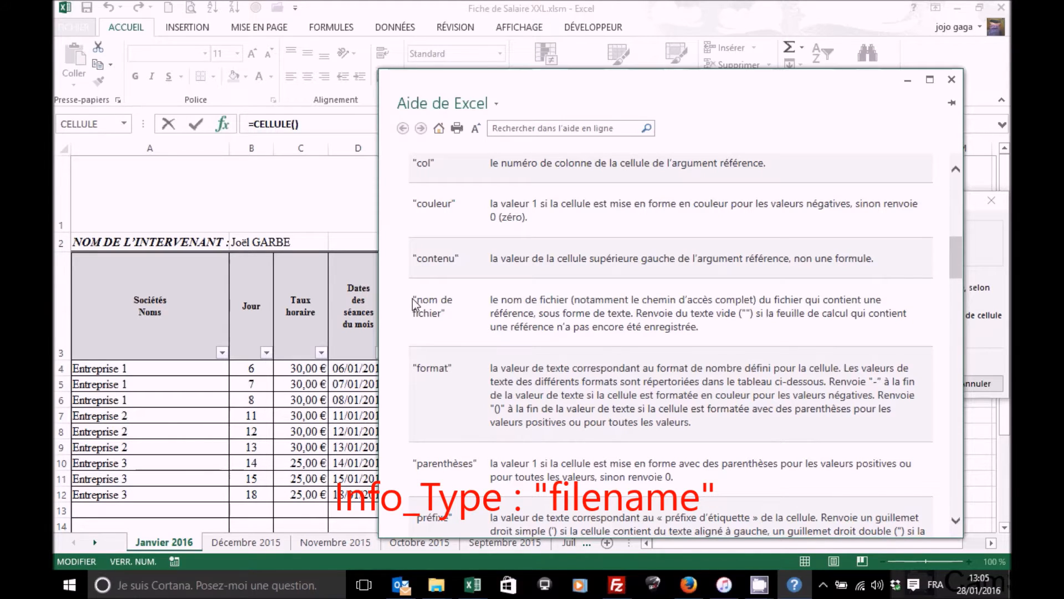
{"action": "left_click_drag", "start_coordinate": [423, 301], "coordinate": [447, 312]}
{"action": "key", "text": "ctrl+c"}
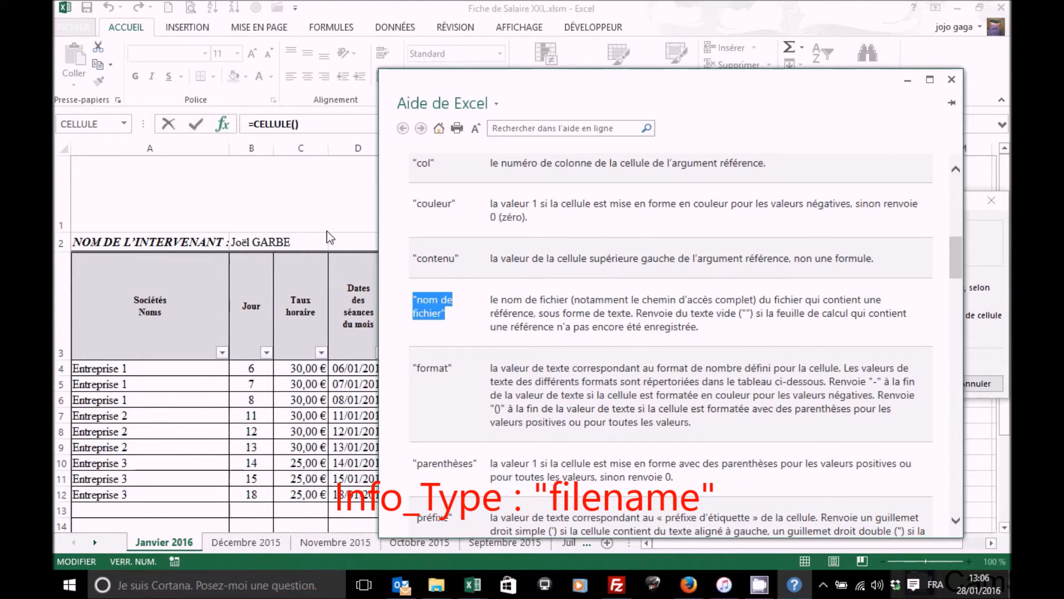
Paste "nom de fichier" as the Type_info argument of CELLULE and confirm the formula in E2.
{"action": "left_click", "coordinate": [360, 239]}
{"action": "left_click", "coordinate": [713, 237]}
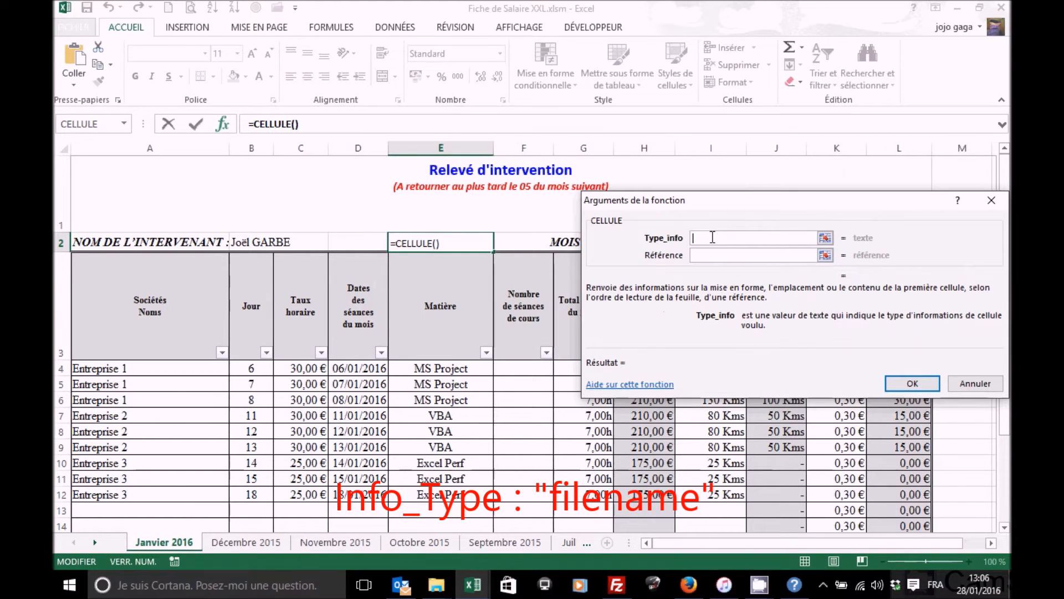
{"action": "key", "text": "ctrl+v"}
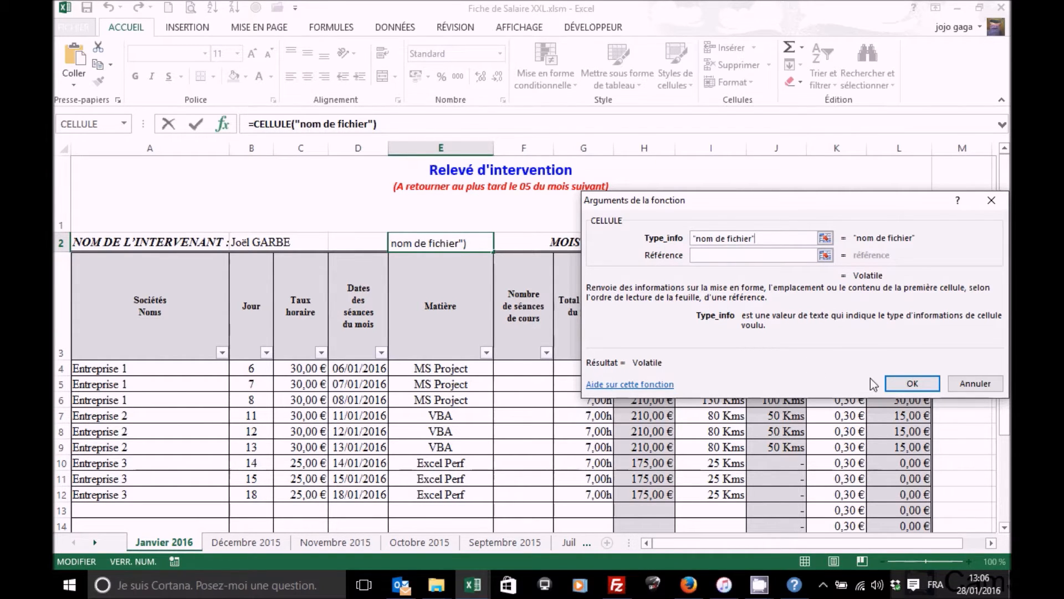
{"action": "left_click", "coordinate": [913, 384]}
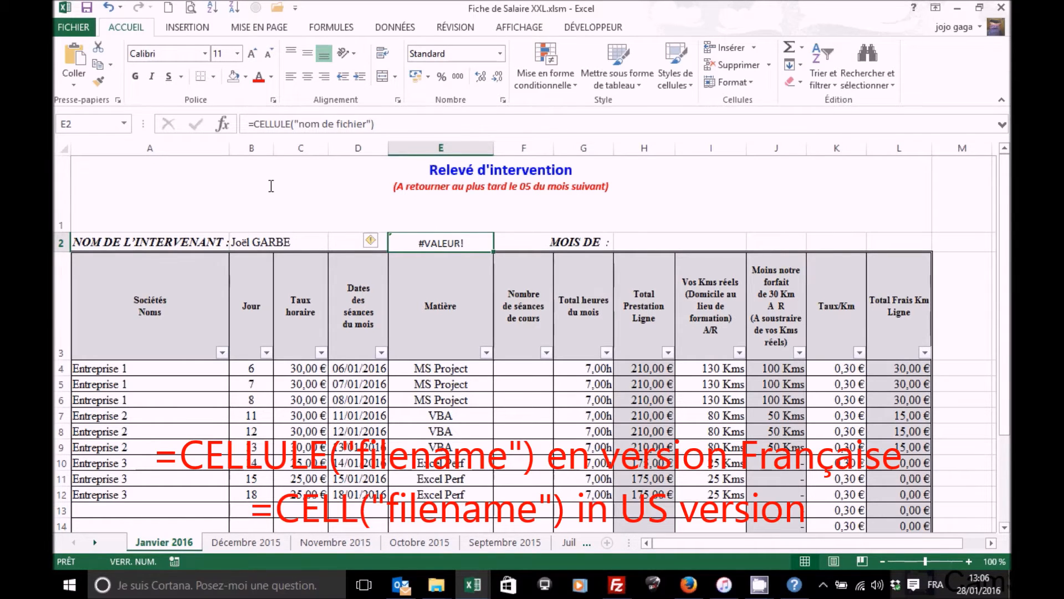
Replace the CELLULE argument in E2 with "Filename" so the formula reads =CELLULE("Filename").
{"action": "left_click_drag", "start_coordinate": [300, 124], "coordinate": [368, 123]}
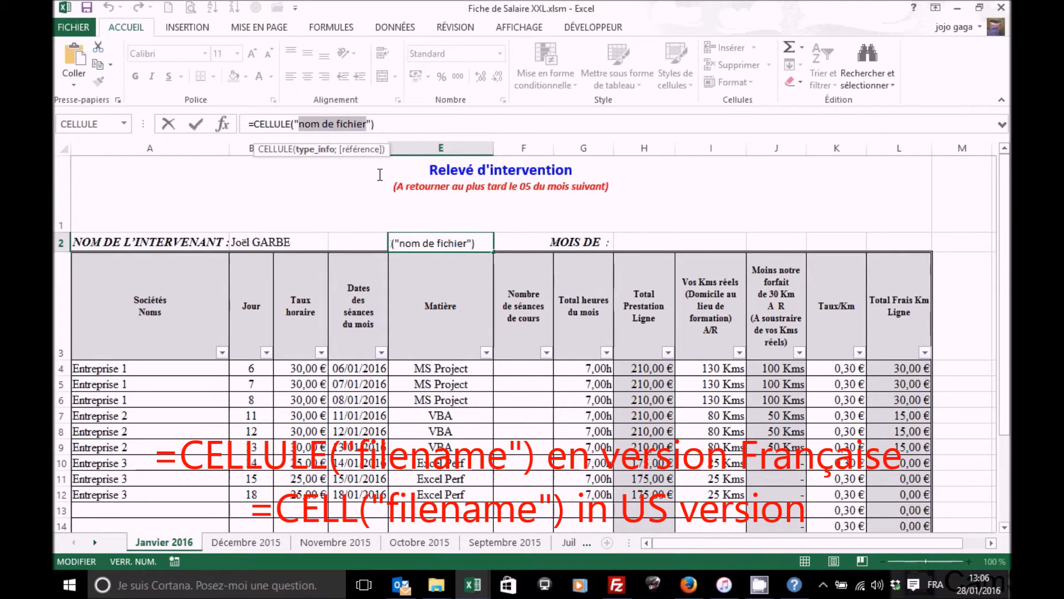
{"action": "key", "text": "BackSpace"}
{"action": "type", "text": "Filename"}
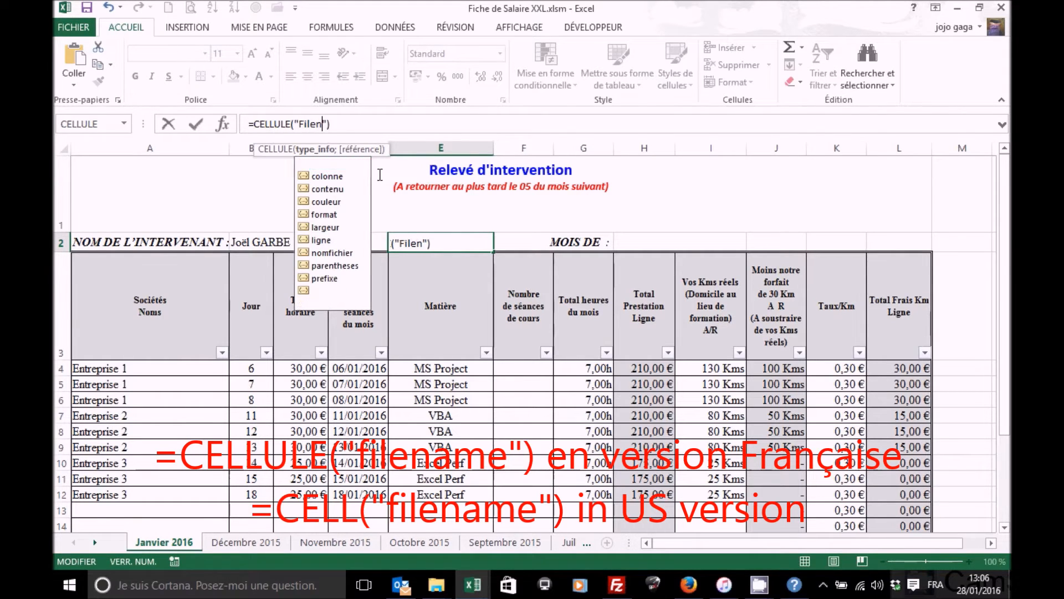
{"action": "key", "text": "Return"}
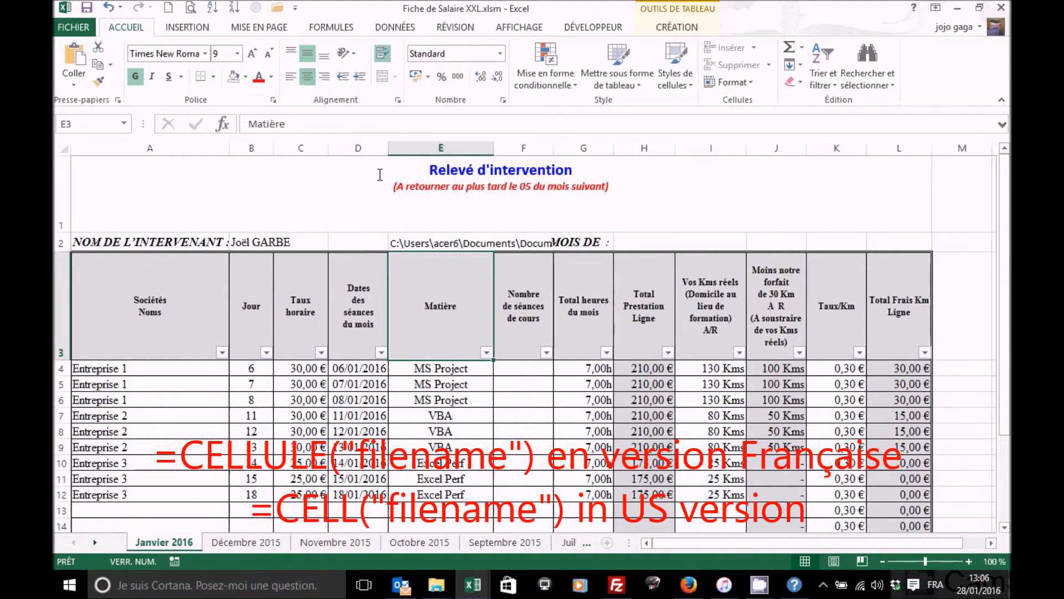
Move the CELLULE formula from E2 to J2 and look at the full extent of its path text.
{"action": "left_click", "coordinate": [414, 241]}
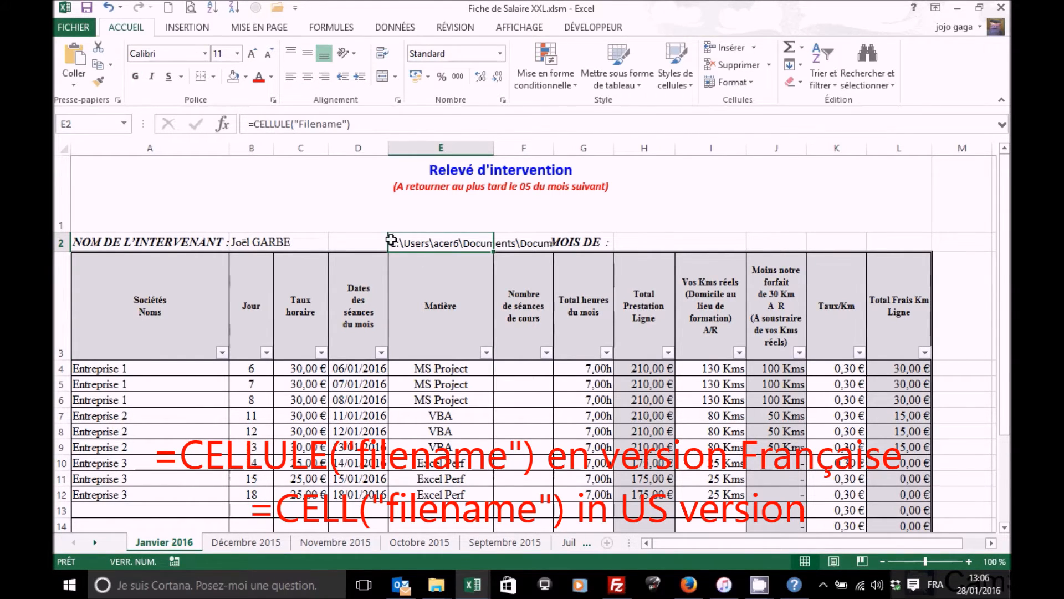
{"action": "left_click_drag", "start_coordinate": [400, 252], "coordinate": [770, 247]}
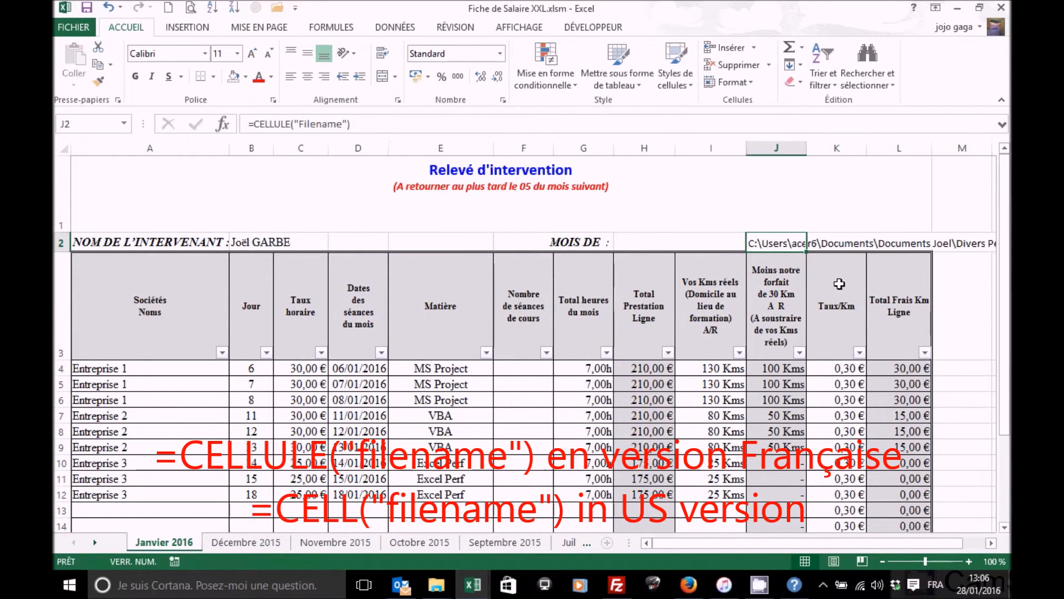
{"action": "left_click", "coordinate": [992, 542]}
{"action": "left_click", "coordinate": [991, 543]}
{"action": "left_click", "coordinate": [992, 542]}
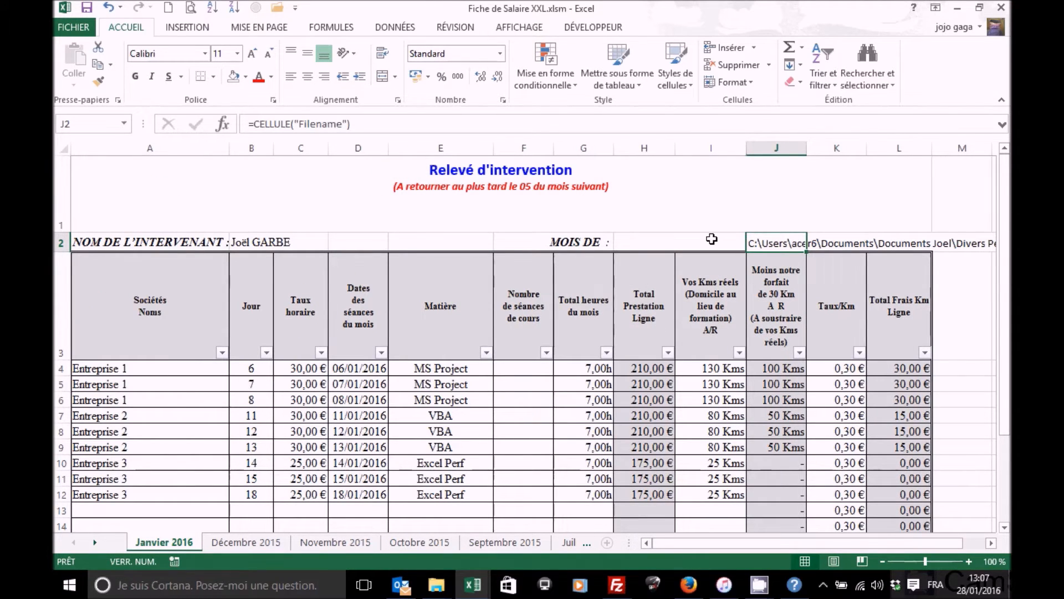
Insert the DROITE function from the Texte category into the month cell H2, with J2 as its Texte argument.
{"action": "left_click", "coordinate": [627, 245]}
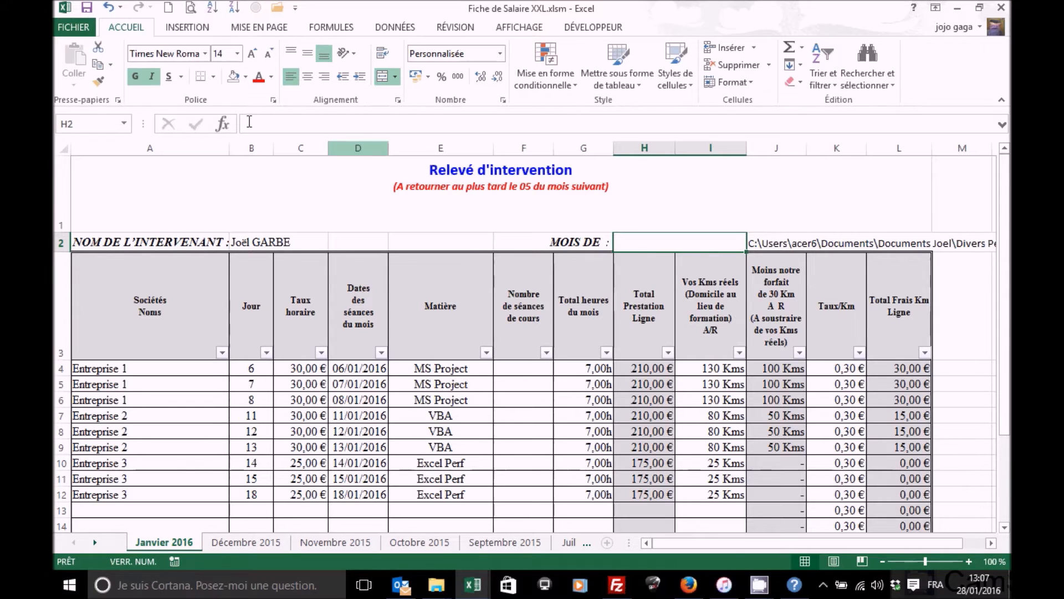
{"action": "left_click", "coordinate": [224, 123]}
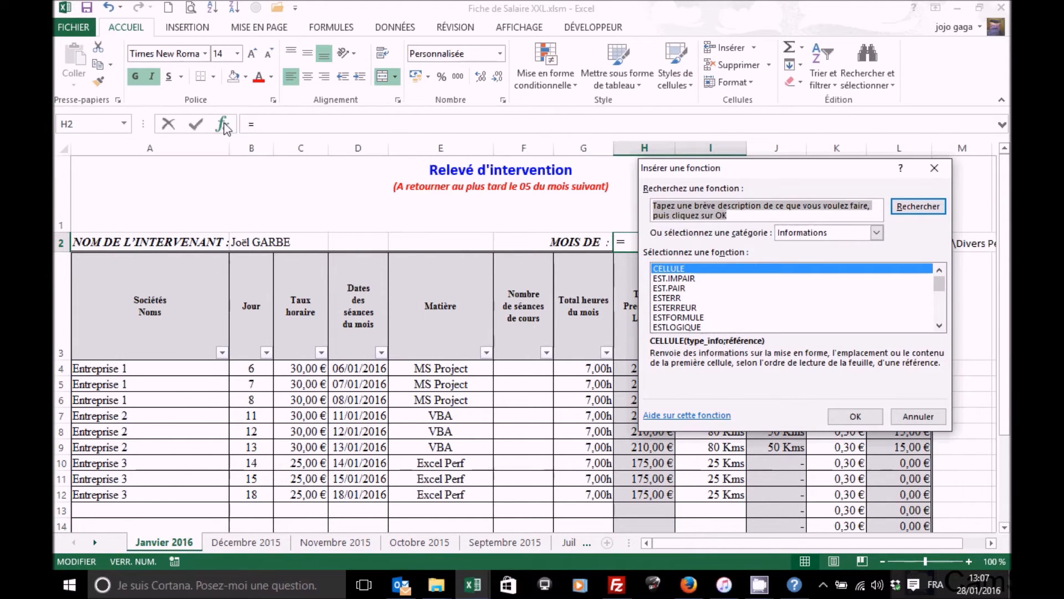
{"action": "left_click", "coordinate": [877, 232]}
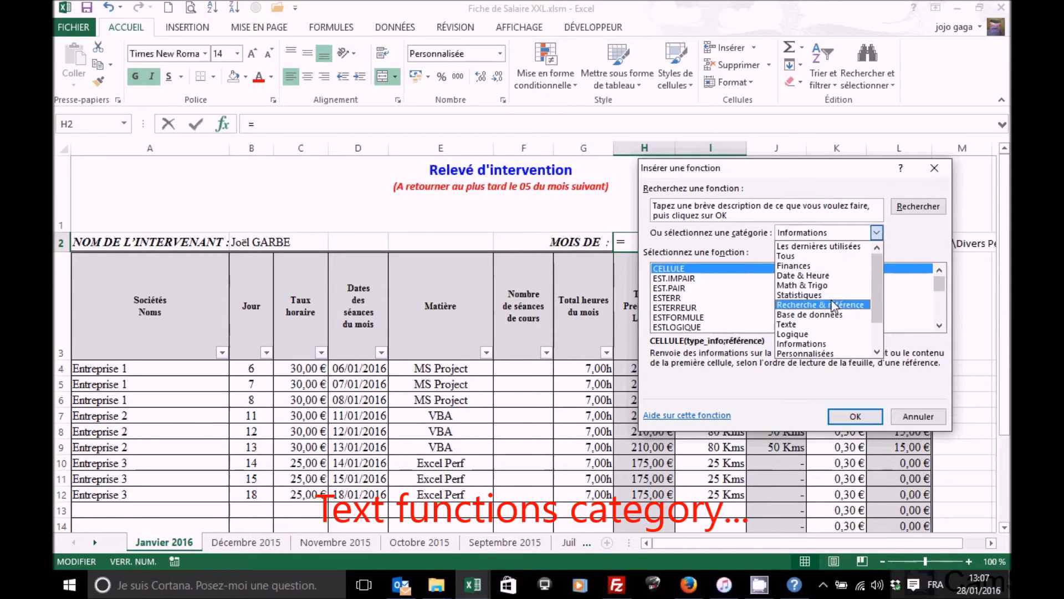
{"action": "left_click", "coordinate": [802, 324]}
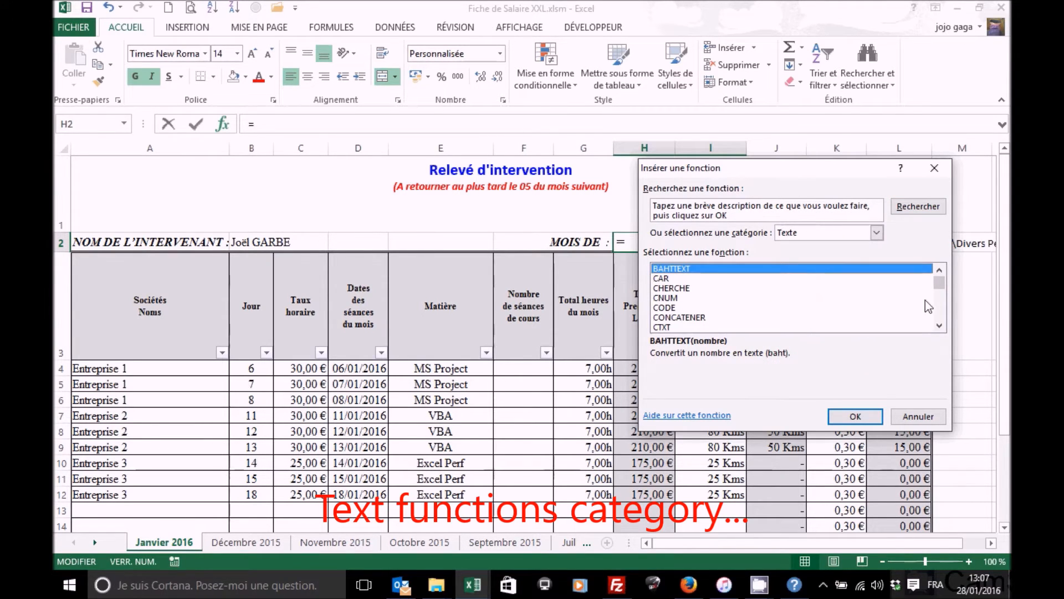
{"action": "scroll", "coordinate": [940, 291], "scroll_direction": "down", "scroll_amount": 2}
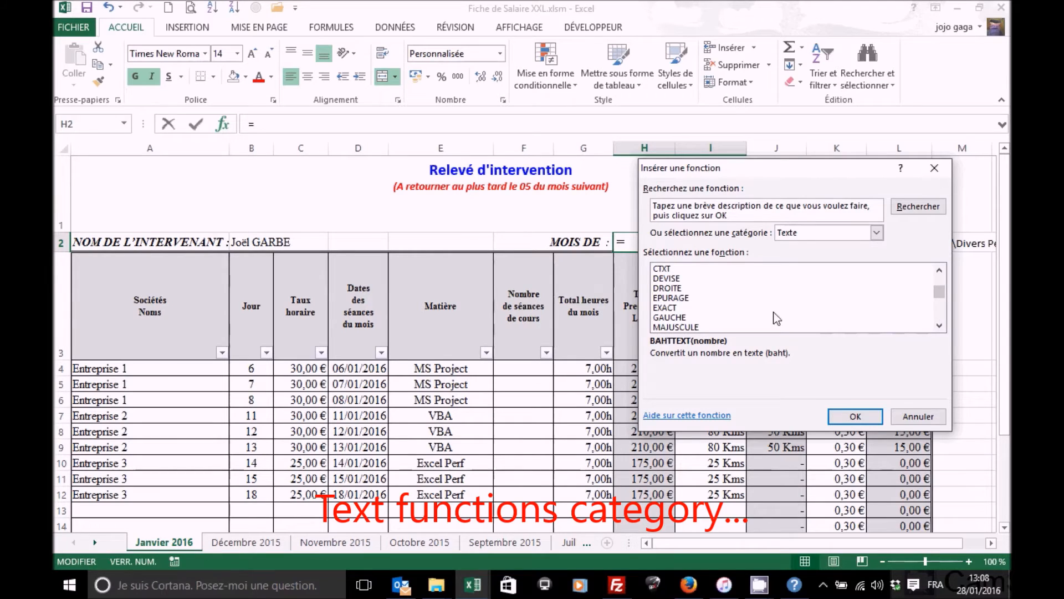
{"action": "left_click", "coordinate": [679, 289]}
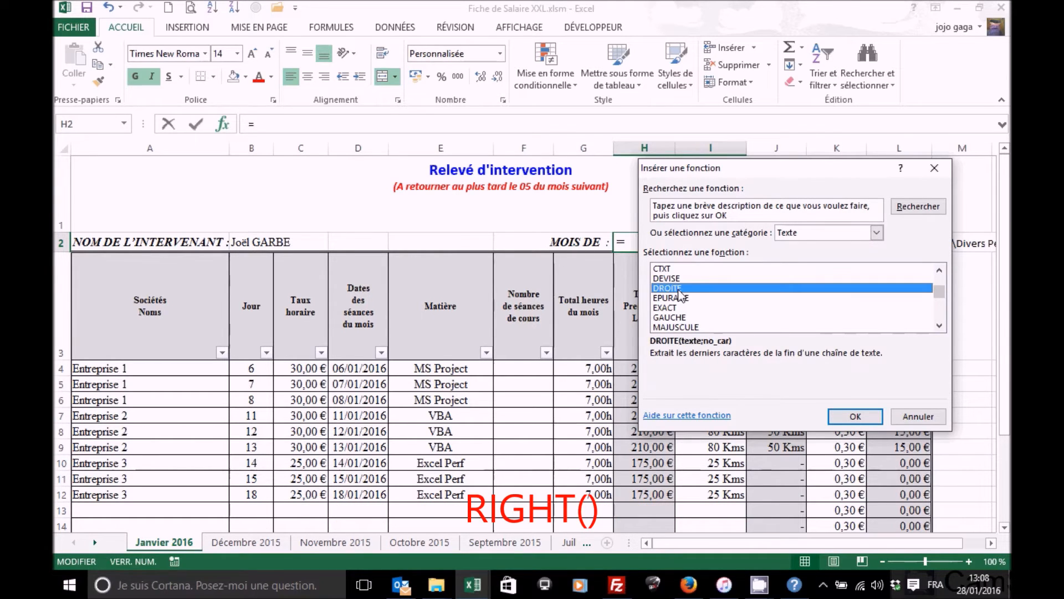
{"action": "left_click", "coordinate": [854, 417]}
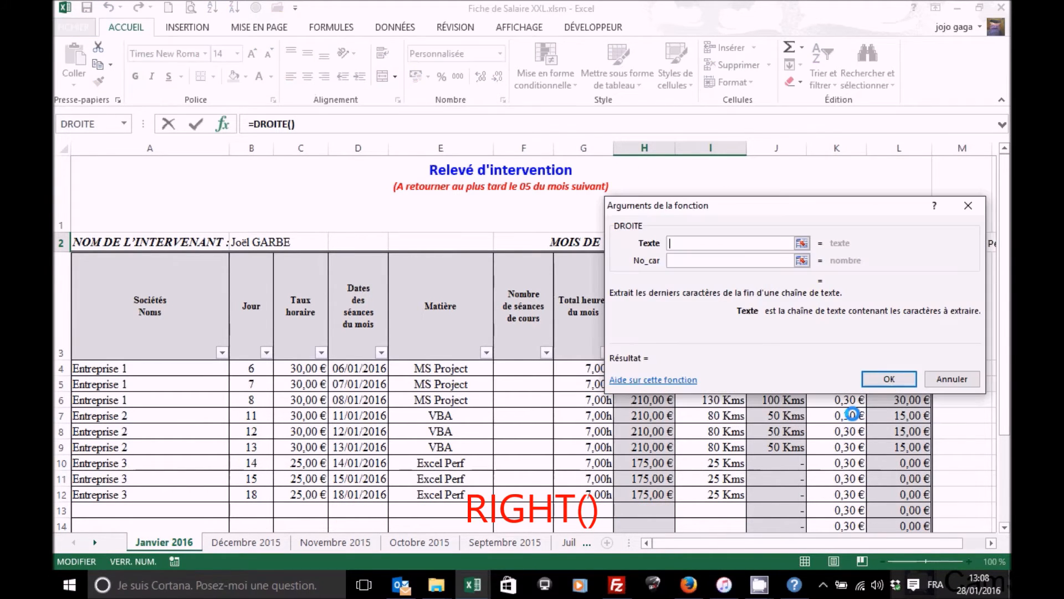
{"action": "left_click_drag", "start_coordinate": [811, 205], "coordinate": [500, 279]}
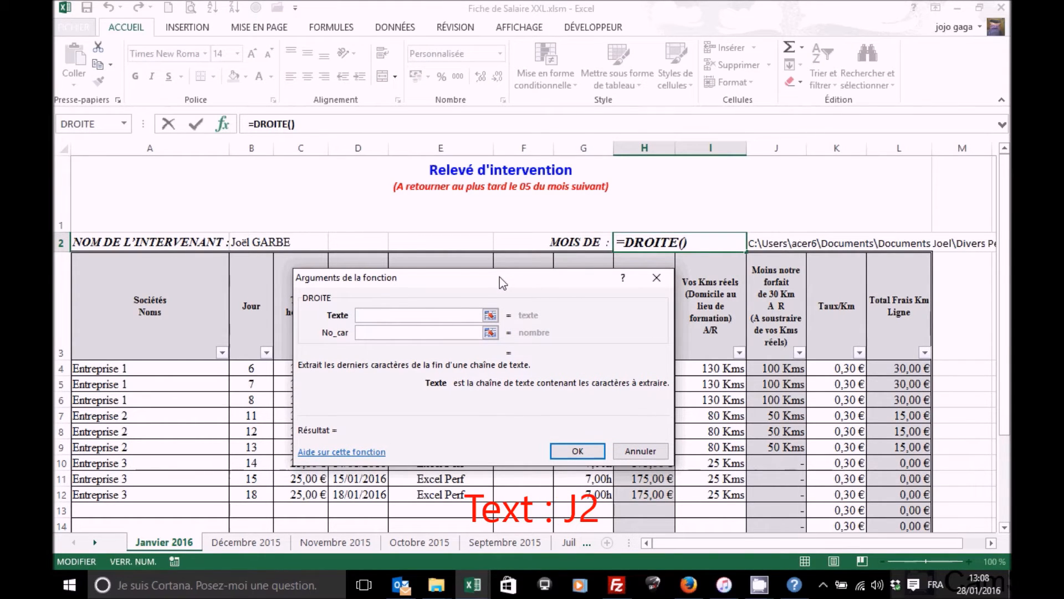
{"action": "left_click", "coordinate": [771, 242]}
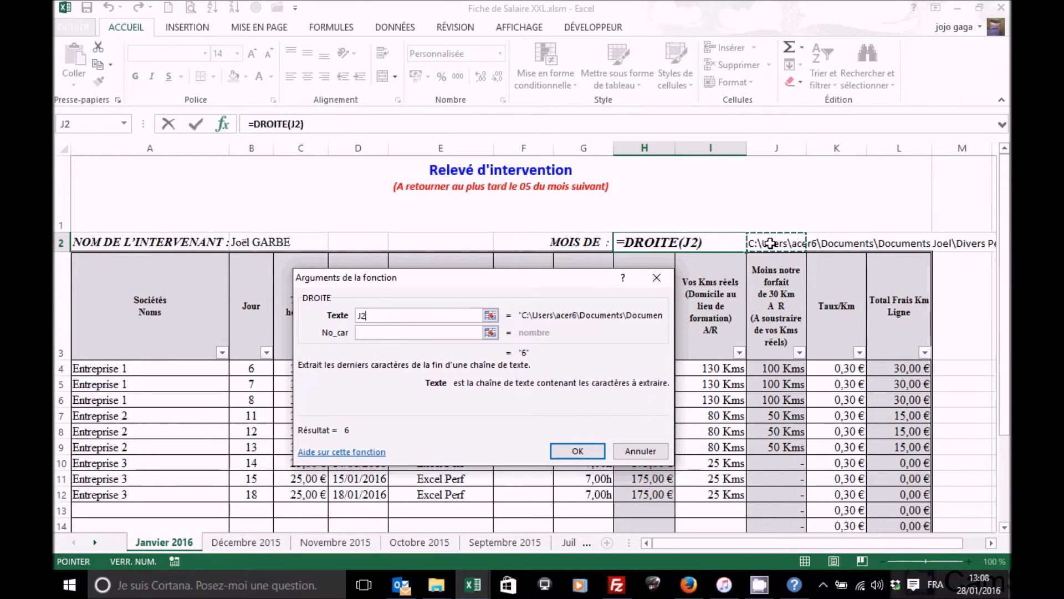
Nest the NBCAR function from the Texte category in DROITE's No_car argument, with J2 as its Texte argument.
{"action": "left_click", "coordinate": [430, 332]}
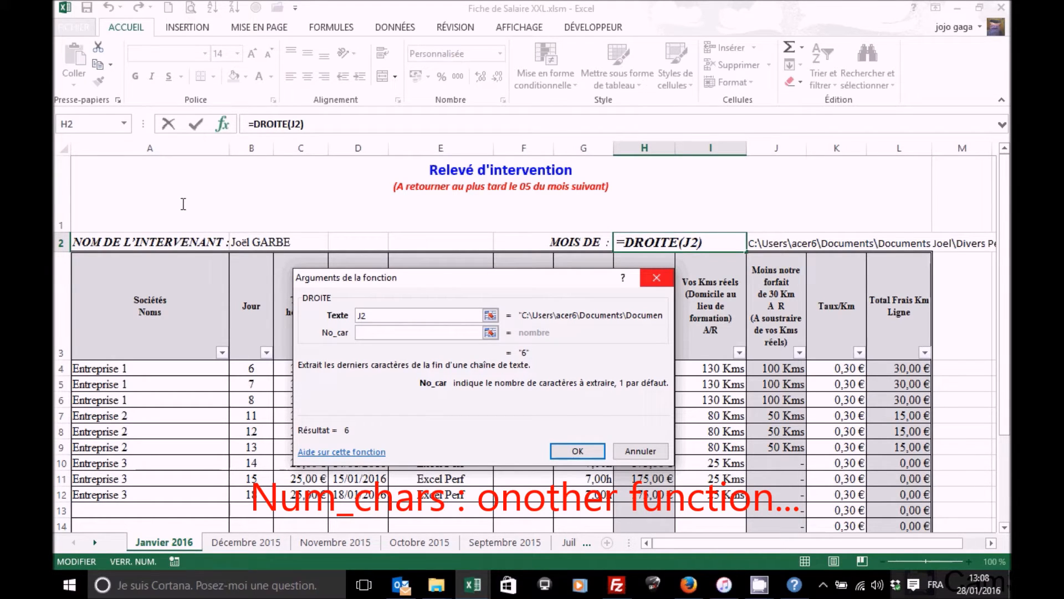
{"action": "left_click", "coordinate": [124, 124]}
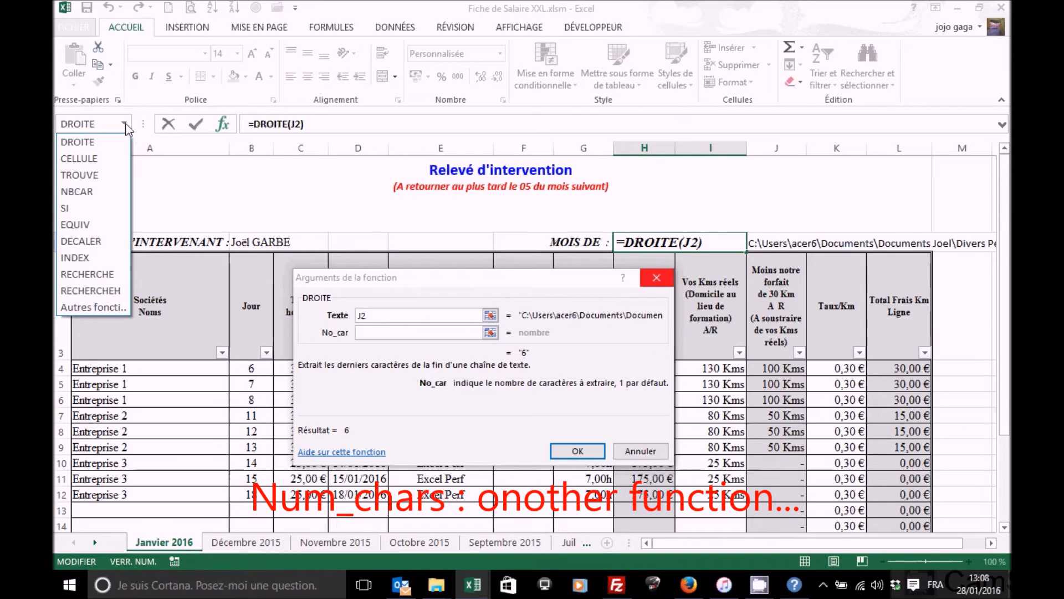
{"action": "left_click", "coordinate": [93, 307]}
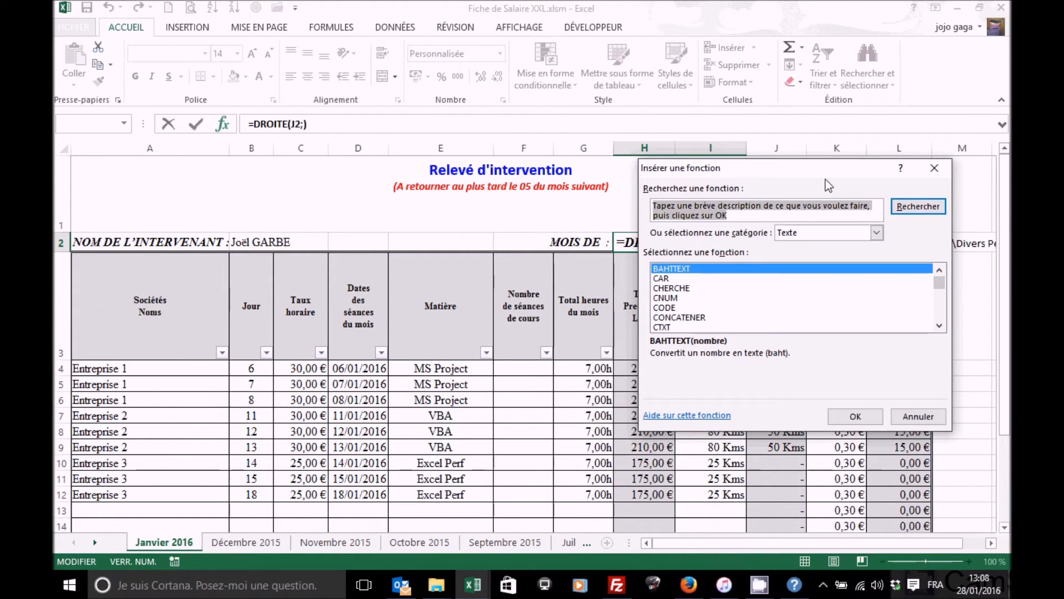
{"action": "left_click_drag", "start_coordinate": [827, 173], "coordinate": [347, 175]}
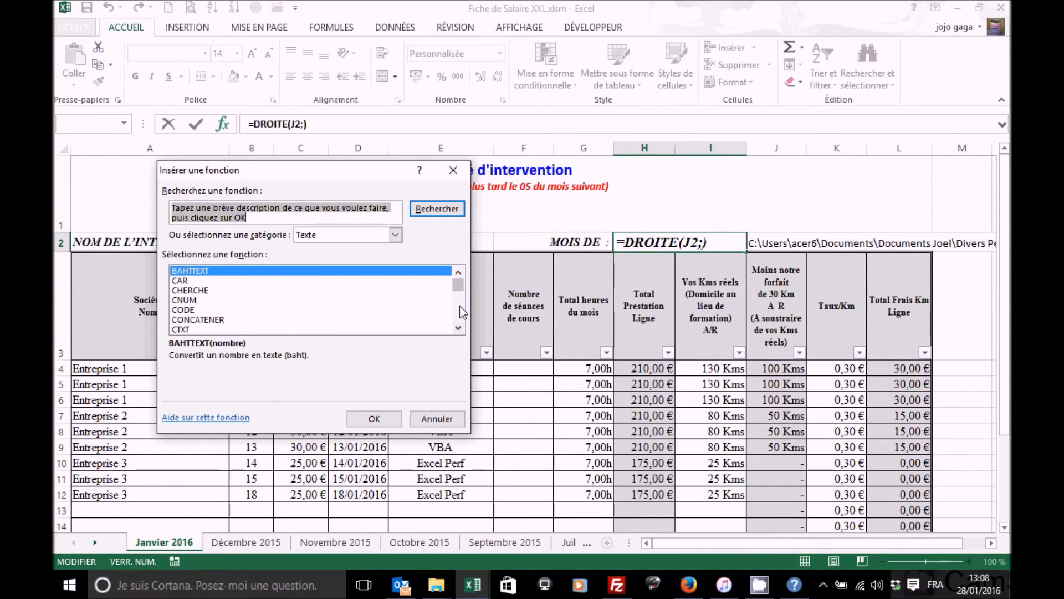
{"action": "scroll", "coordinate": [459, 316], "scroll_direction": "down", "scroll_amount": 2}
{"action": "scroll", "coordinate": [460, 325], "scroll_direction": "down", "scroll_amount": 2}
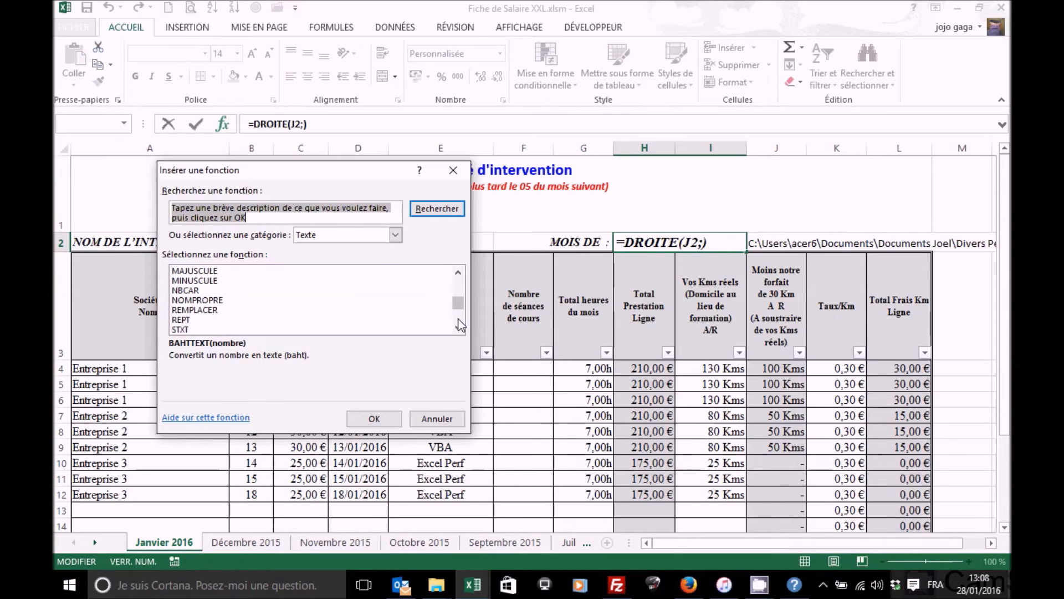
{"action": "left_click", "coordinate": [199, 291]}
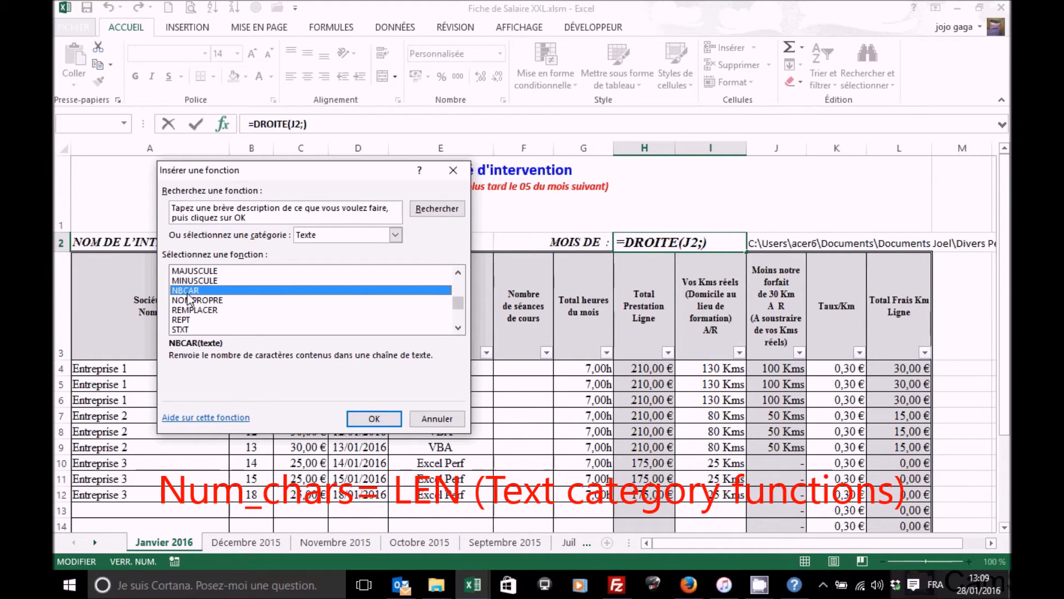
{"action": "left_click", "coordinate": [374, 418]}
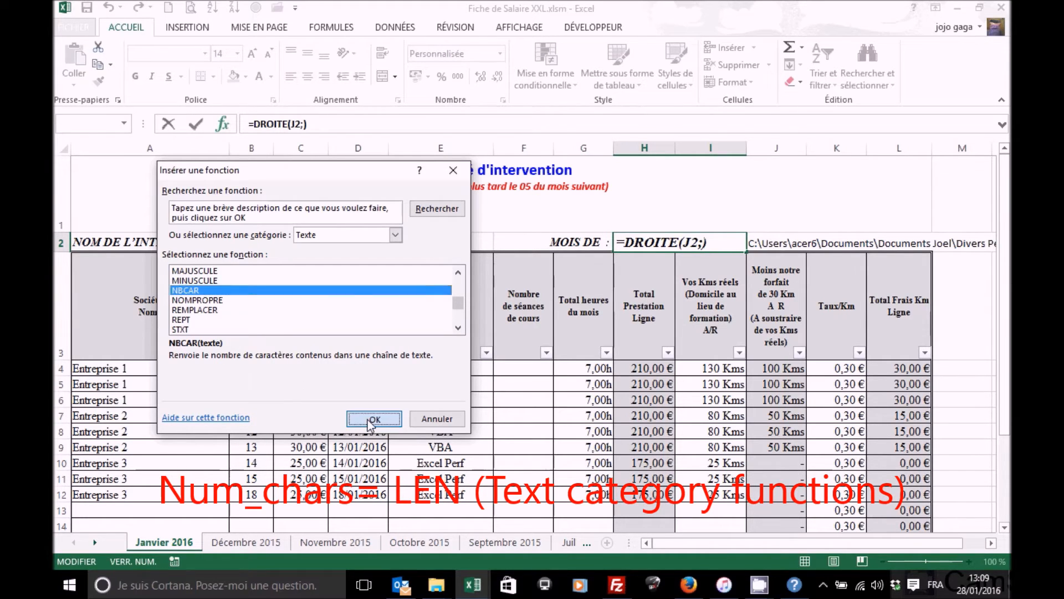
{"action": "left_click", "coordinate": [774, 244]}
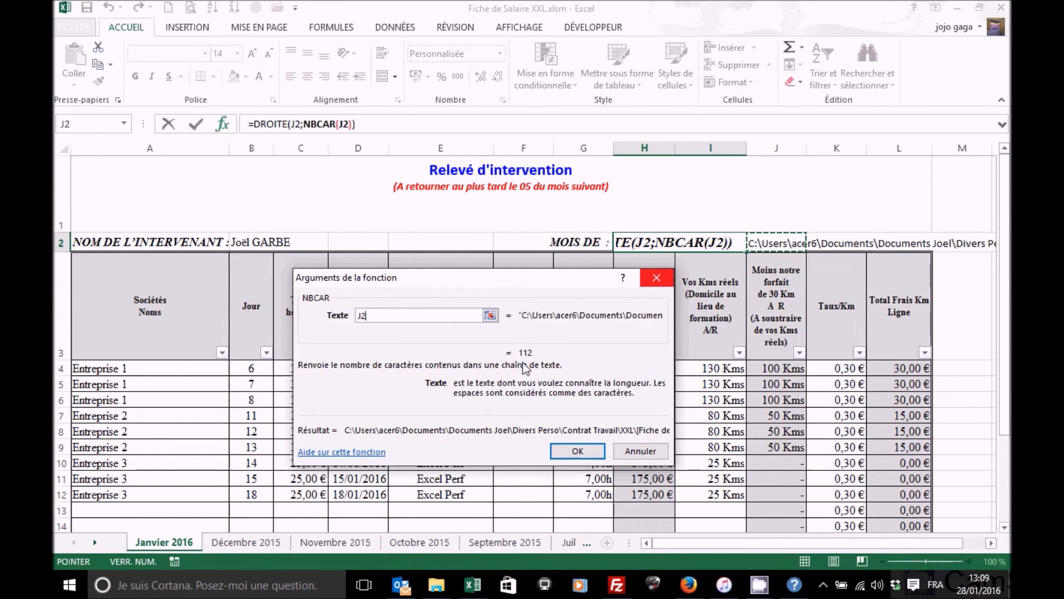
Return to DROITE's arguments, add a minus sign after NBCAR(J2) in No_car, and insert the TROUVE function from the Texte category there.
{"action": "left_click", "coordinate": [269, 124]}
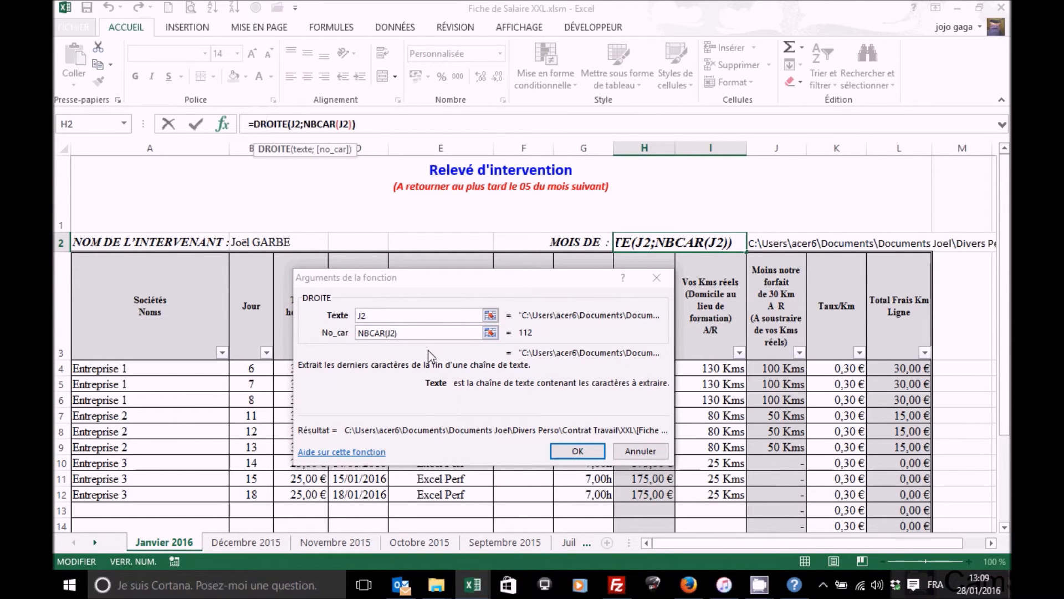
{"action": "left_click", "coordinate": [421, 333]}
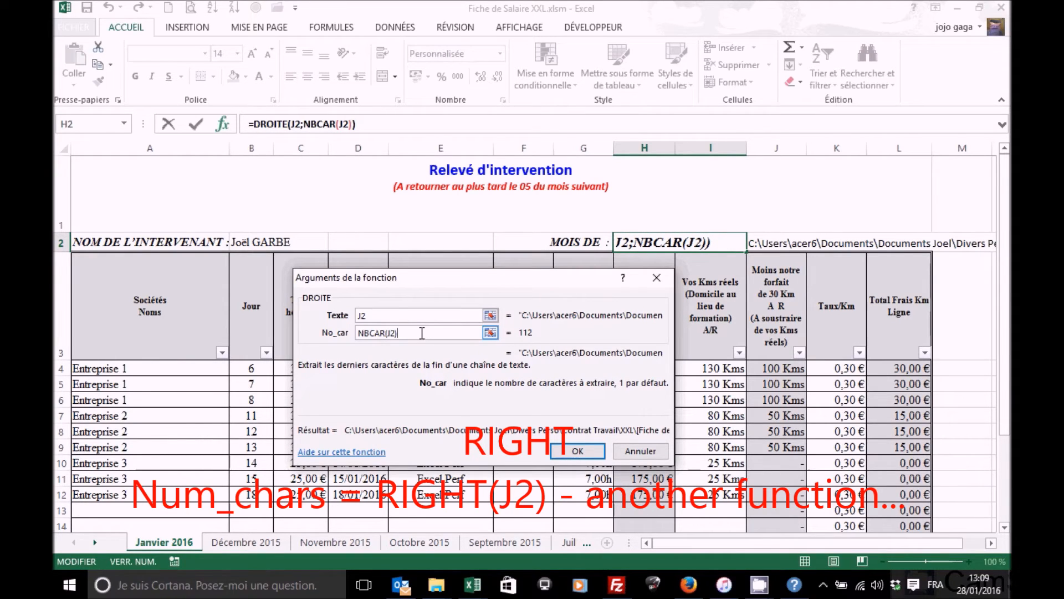
{"action": "type", "text": "-"}
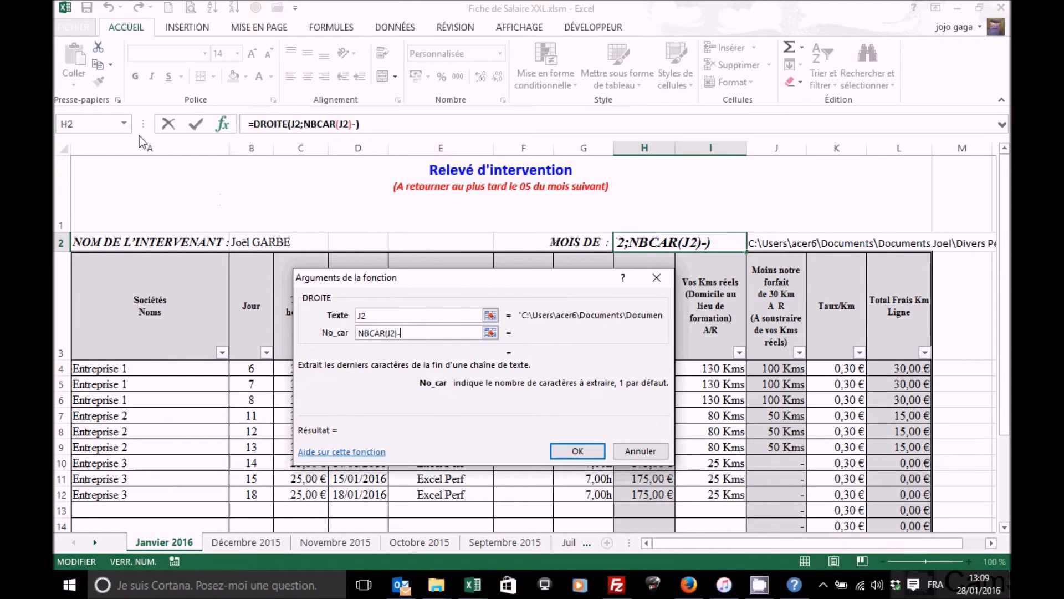
{"action": "left_click", "coordinate": [126, 123]}
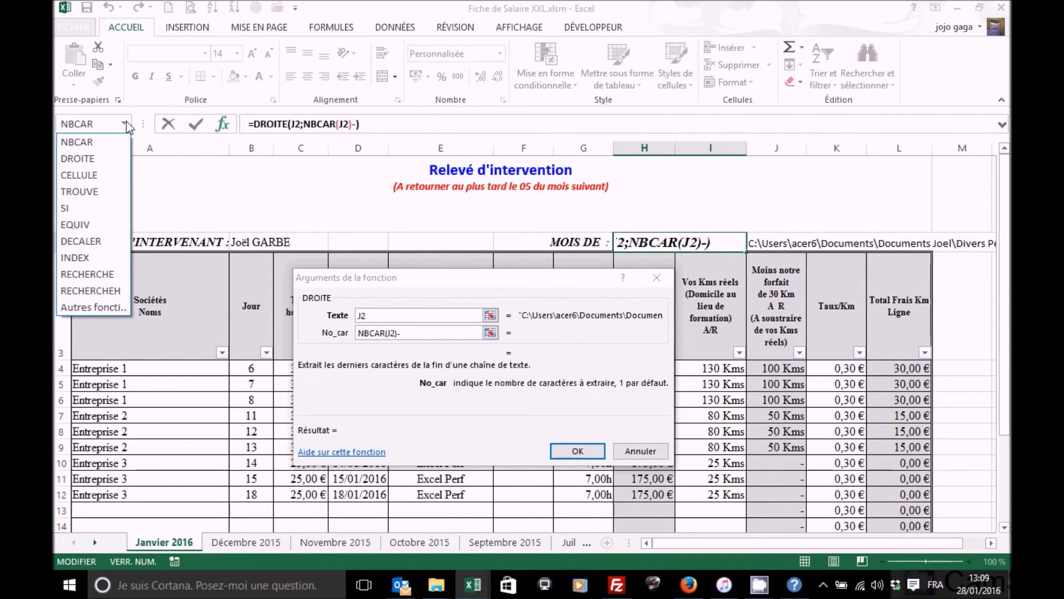
{"action": "left_click", "coordinate": [99, 307]}
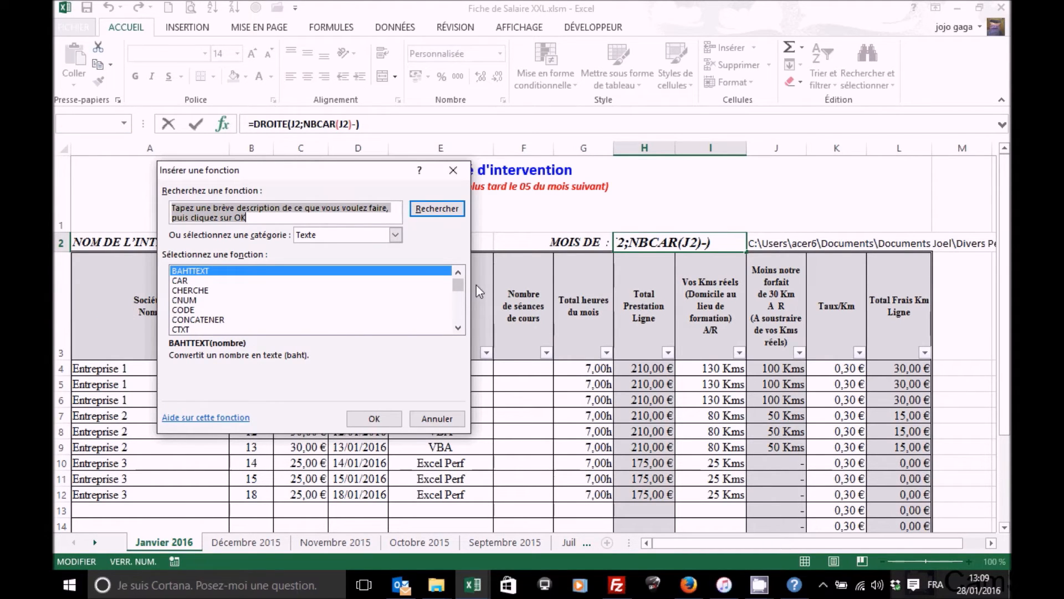
{"action": "left_click_drag", "start_coordinate": [459, 283], "coordinate": [462, 320]}
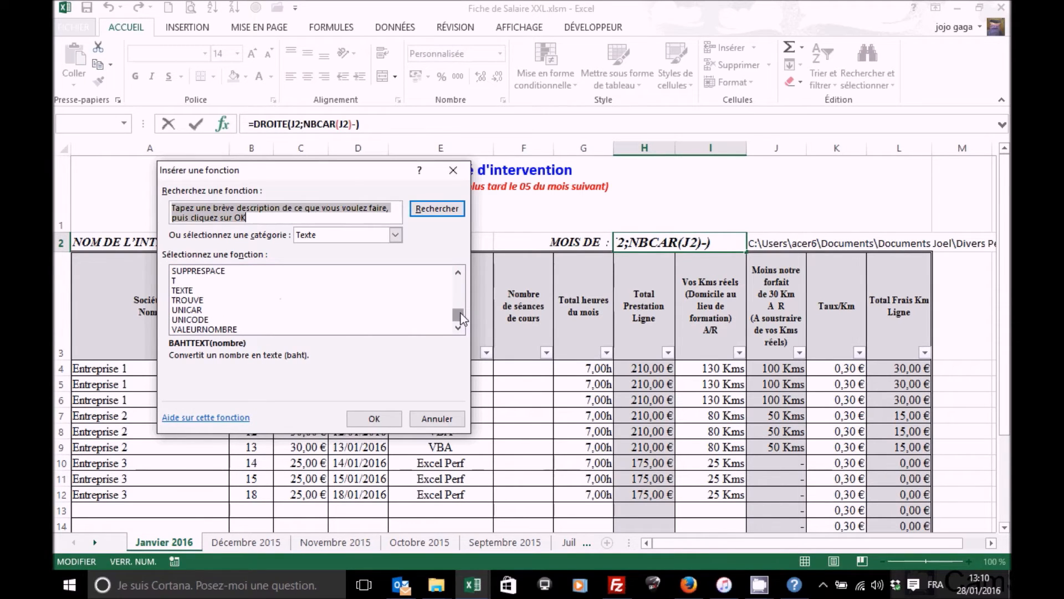
{"action": "left_click", "coordinate": [205, 301]}
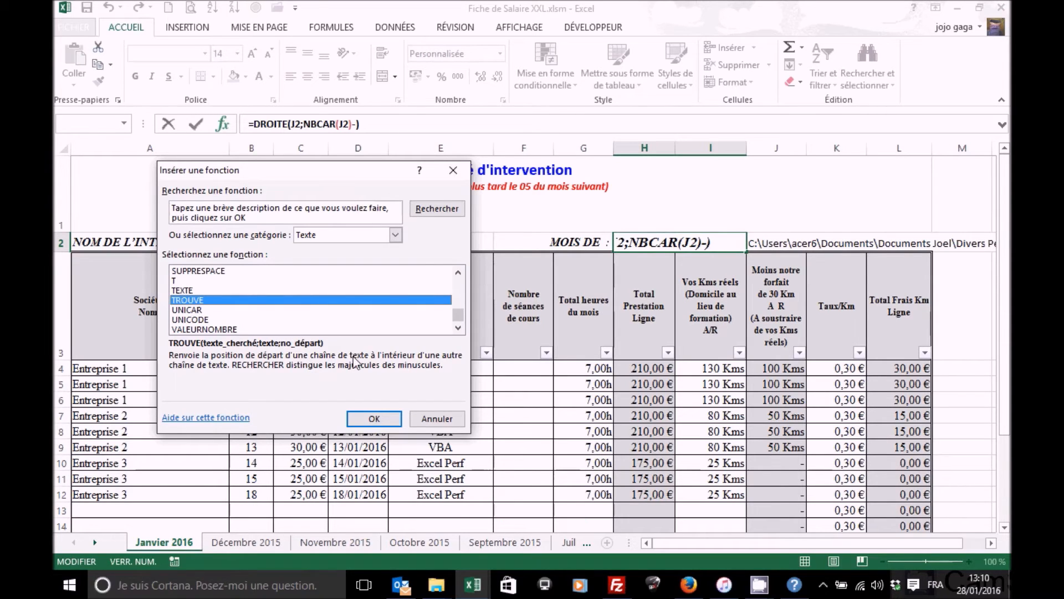
{"action": "left_click", "coordinate": [373, 419]}
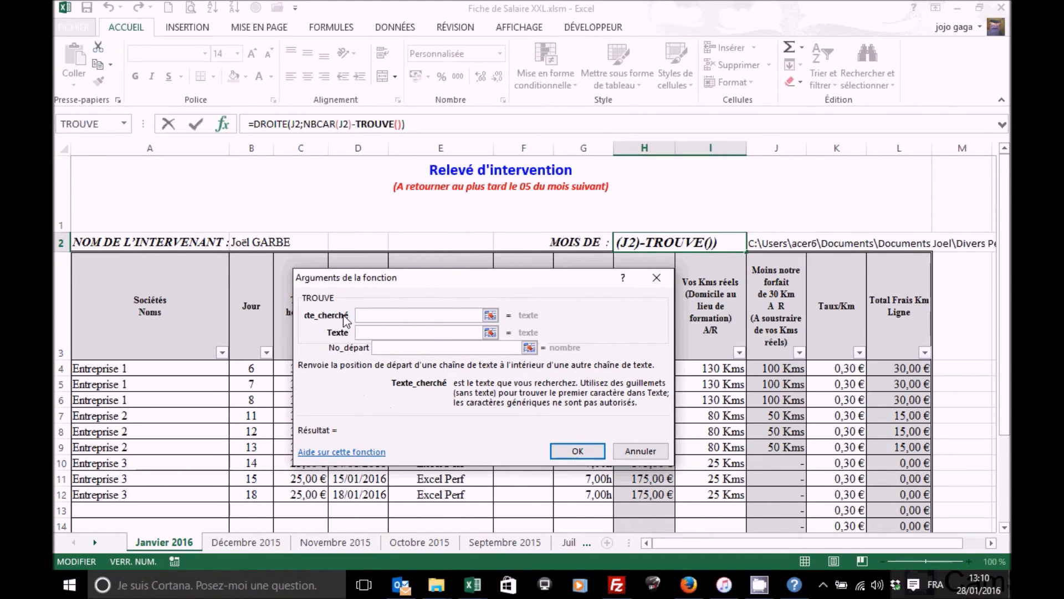
Set TROUVE's arguments to Texte_cherché "]", Texte J2 and No_départ 1, and confirm the formula in H2.
{"action": "left_click", "coordinate": [380, 123]}
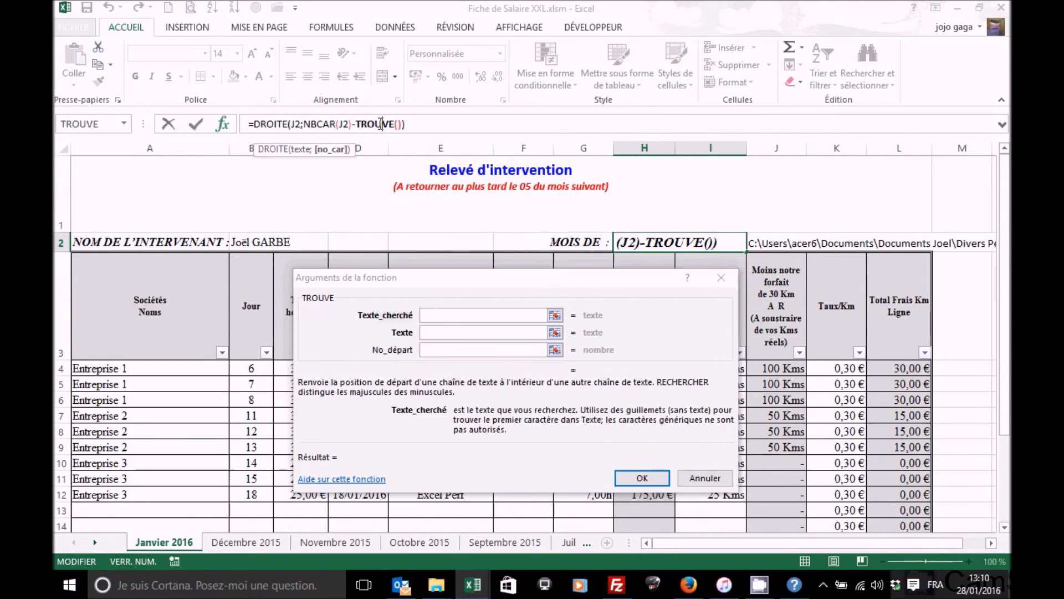
{"action": "left_click", "coordinate": [430, 314]}
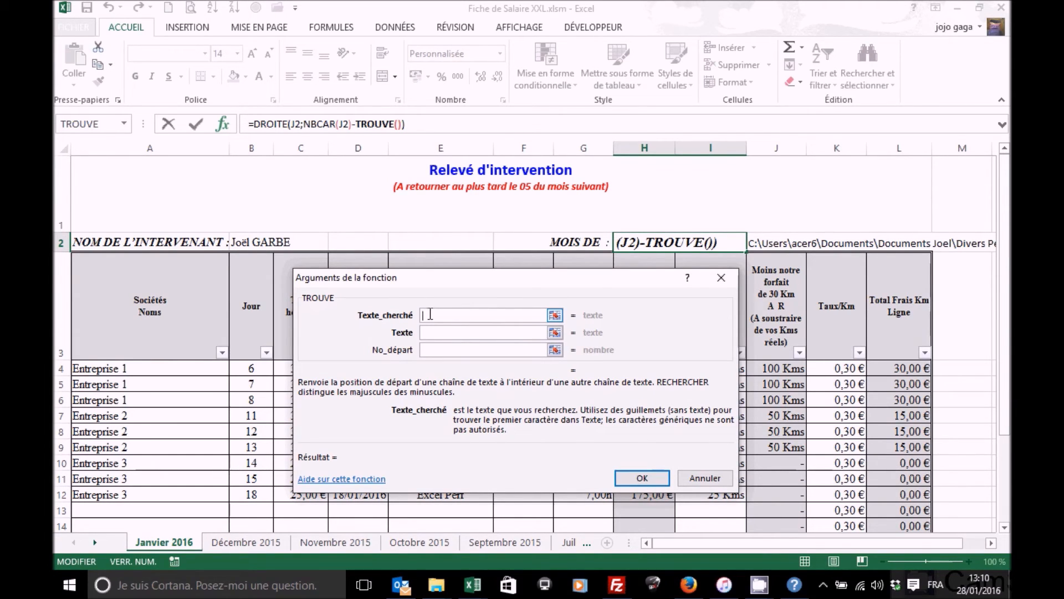
{"action": "type", "text": "\""}
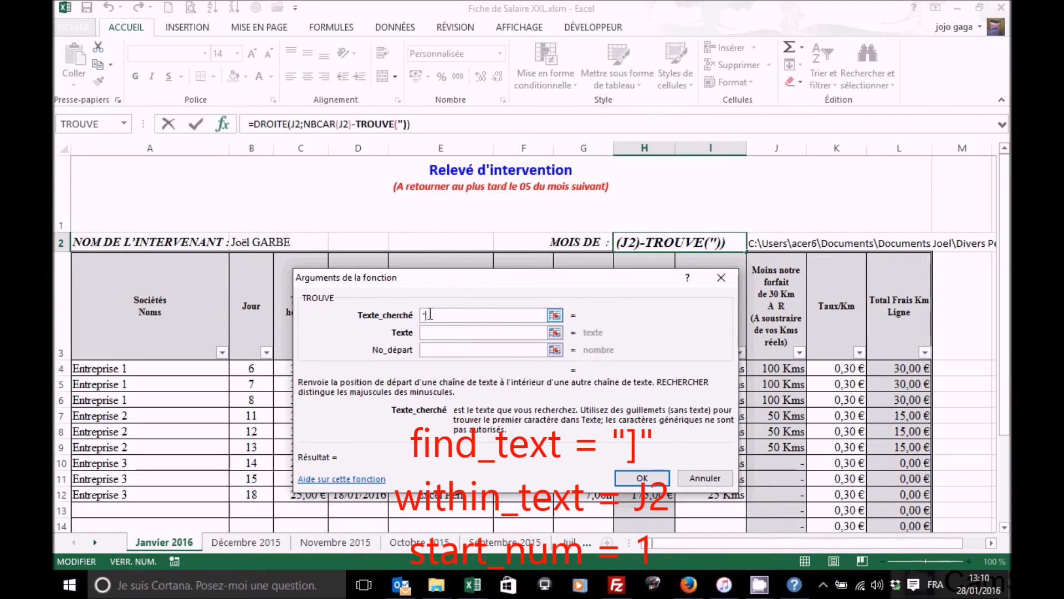
{"action": "type", "text": "]"}
{"action": "left_click", "coordinate": [432, 331]}
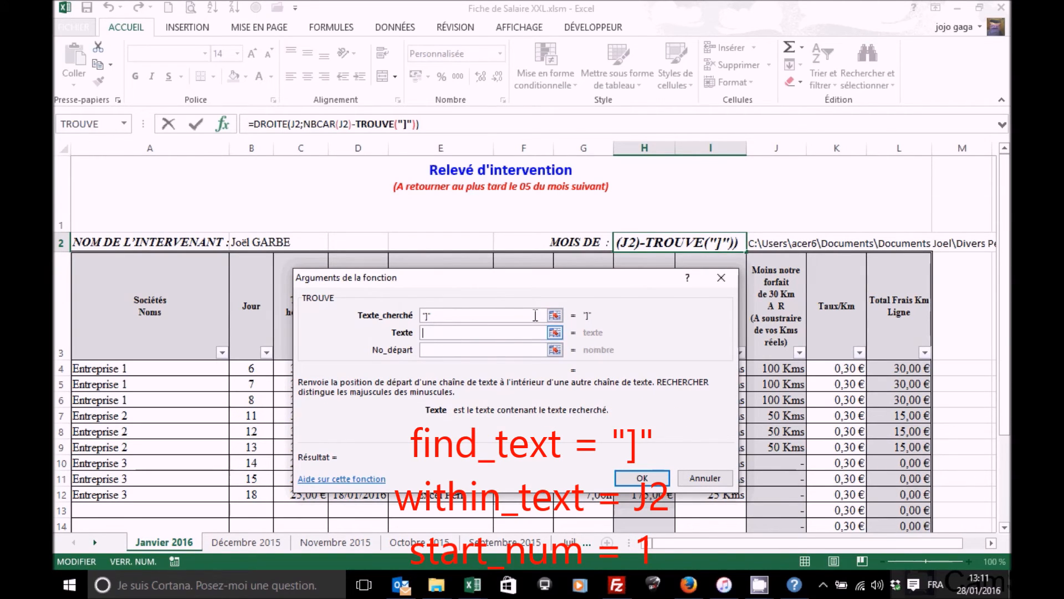
{"action": "left_click", "coordinate": [775, 241]}
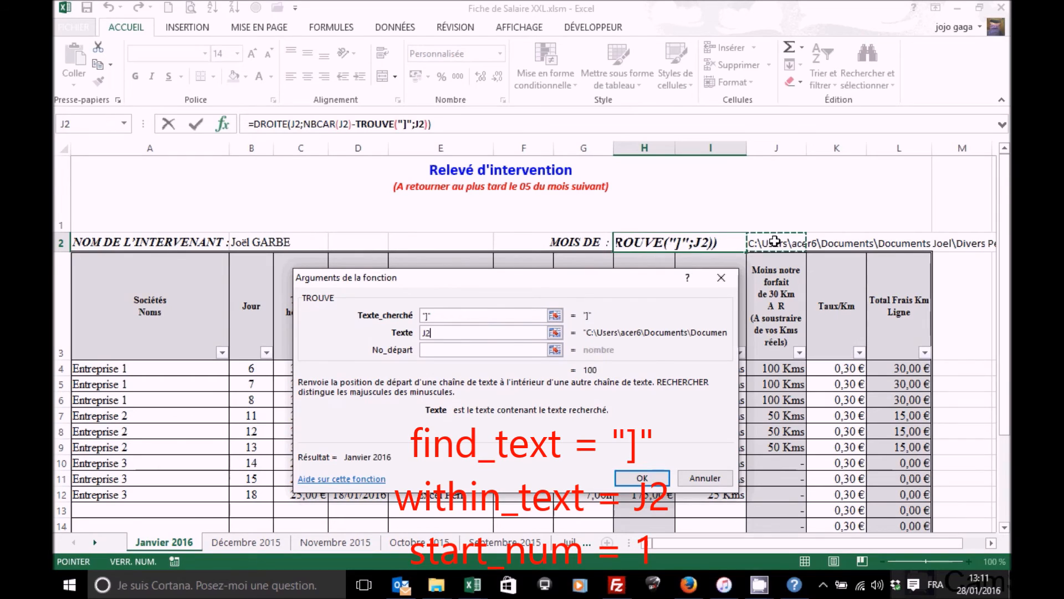
{"action": "left_click", "coordinate": [488, 349]}
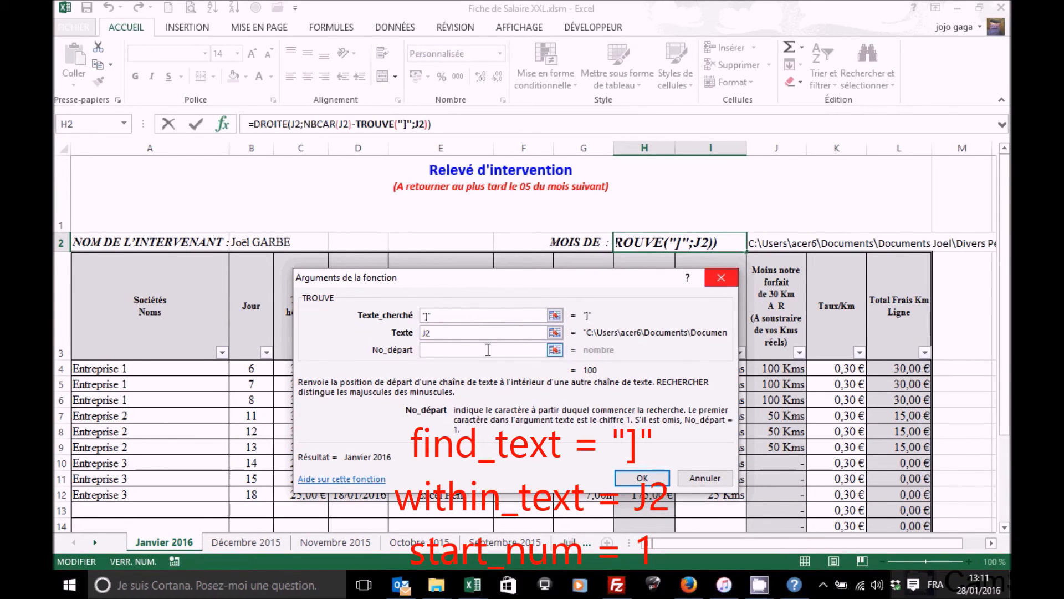
{"action": "type", "text": "1"}
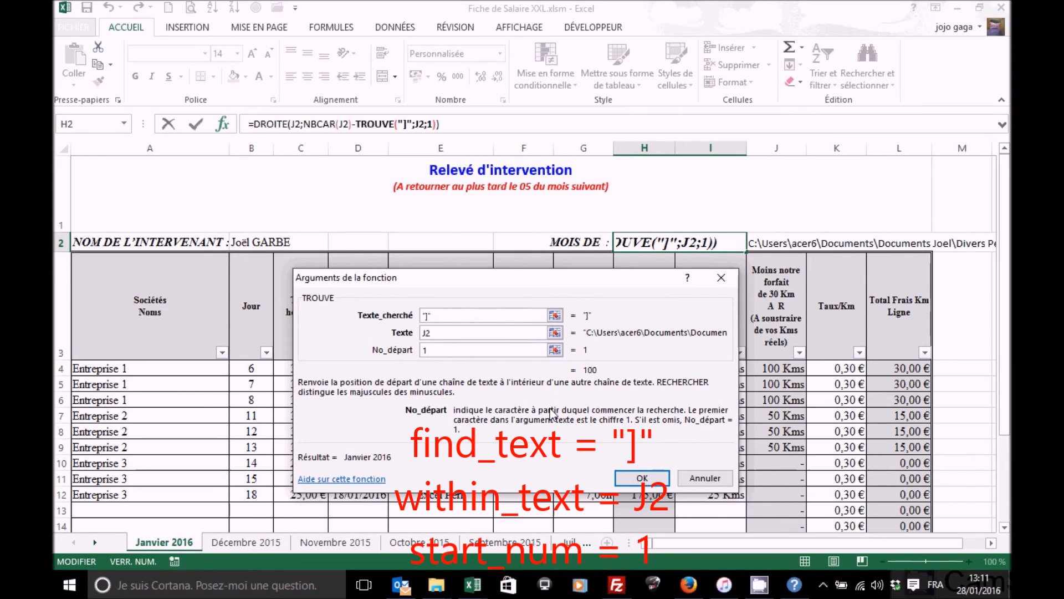
{"action": "left_click", "coordinate": [640, 479]}
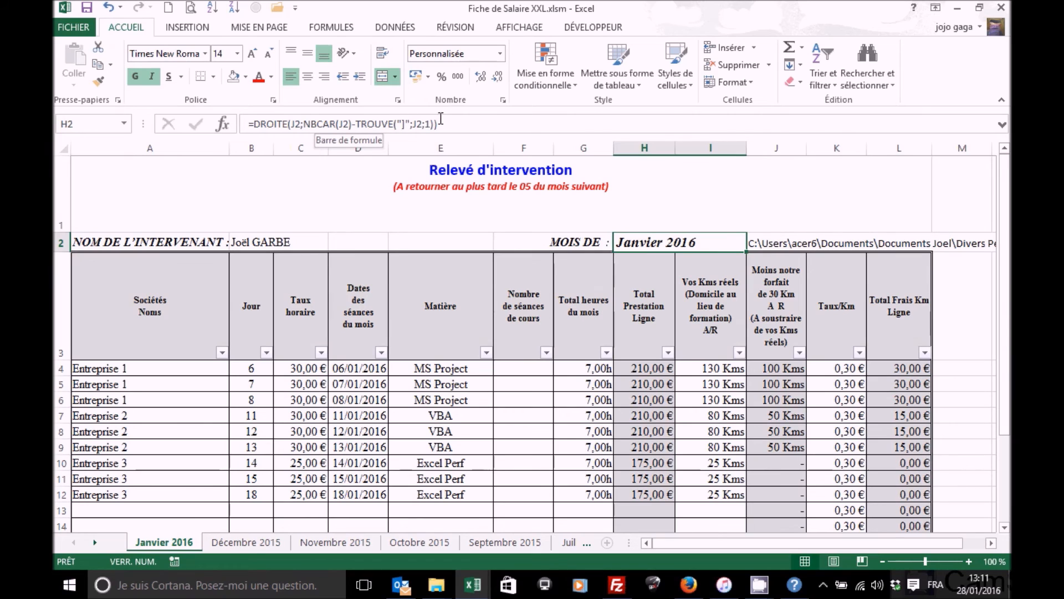
Copy CELLULE("Filename") without the equals sign from the formula in J2, leaving that cell unmodified.
{"action": "left_click", "coordinate": [768, 243]}
{"action": "left_click_drag", "start_coordinate": [395, 124], "coordinate": [255, 123]}
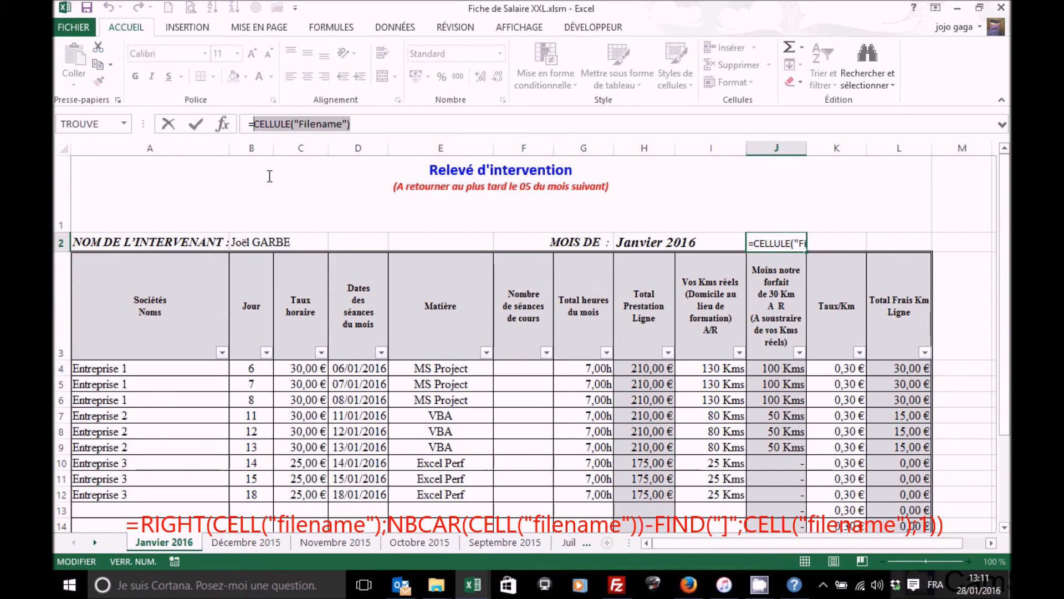
{"action": "key", "text": "ctrl+c"}
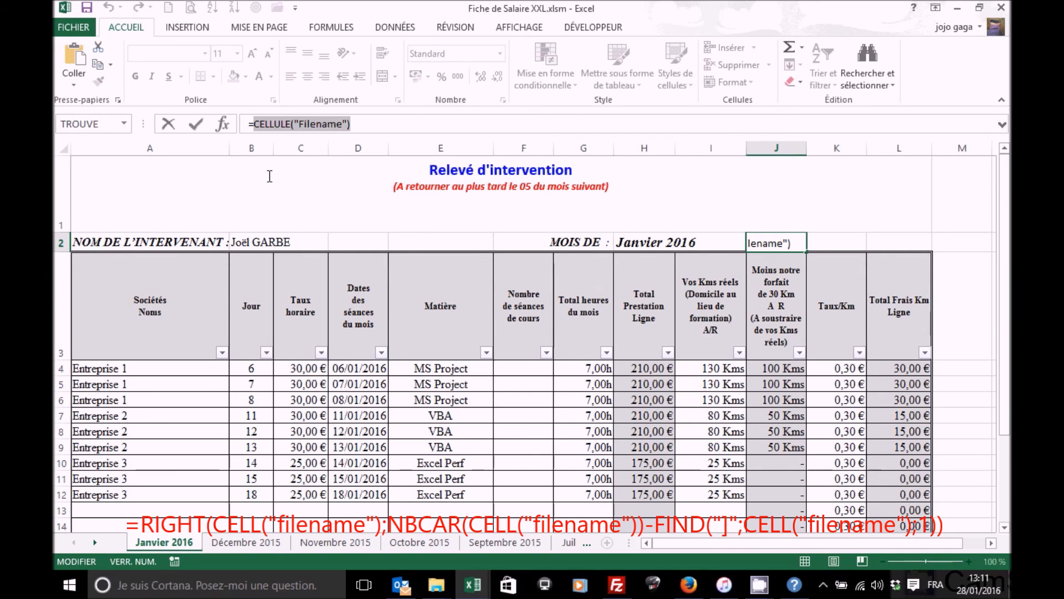
{"action": "key", "text": "Escape"}
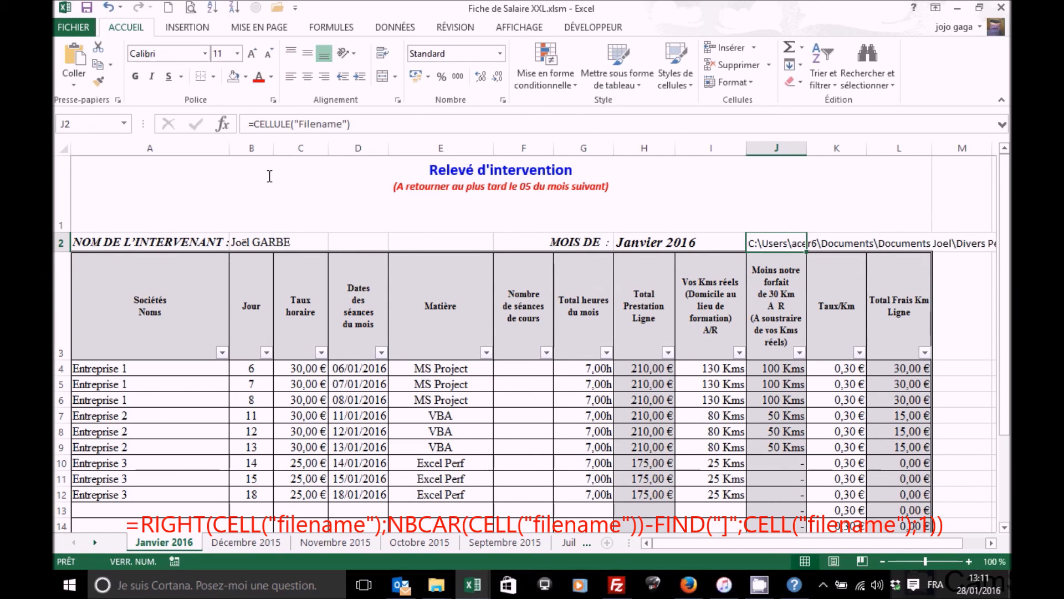
Replace all three J2 references in the H2 formula with the copied CELLULE("Filename") and confirm the formula.
{"action": "left_click", "coordinate": [640, 246]}
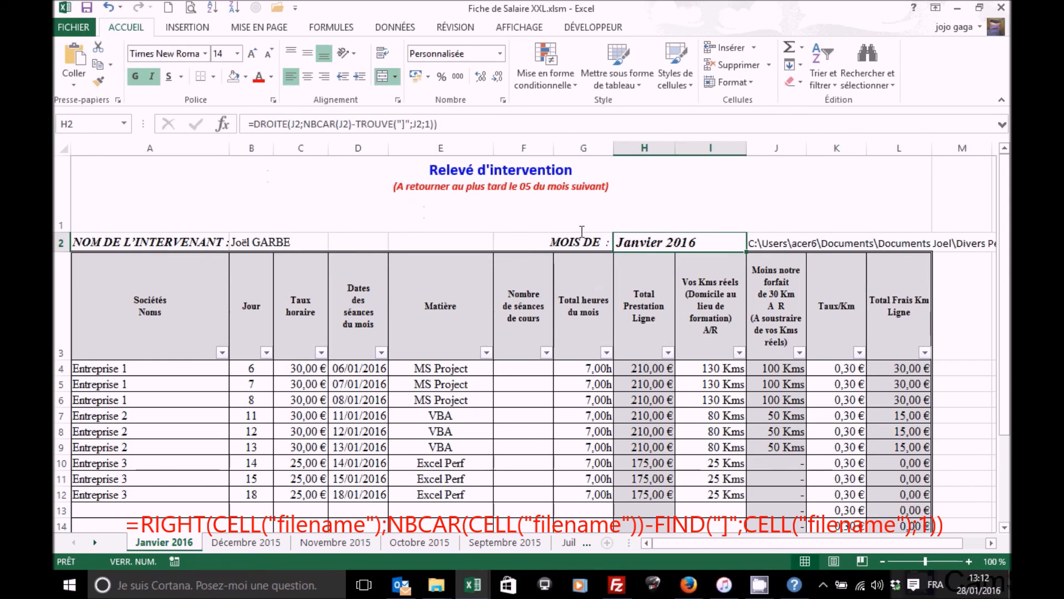
{"action": "left_click", "coordinate": [300, 123]}
{"action": "left_click", "coordinate": [288, 149]}
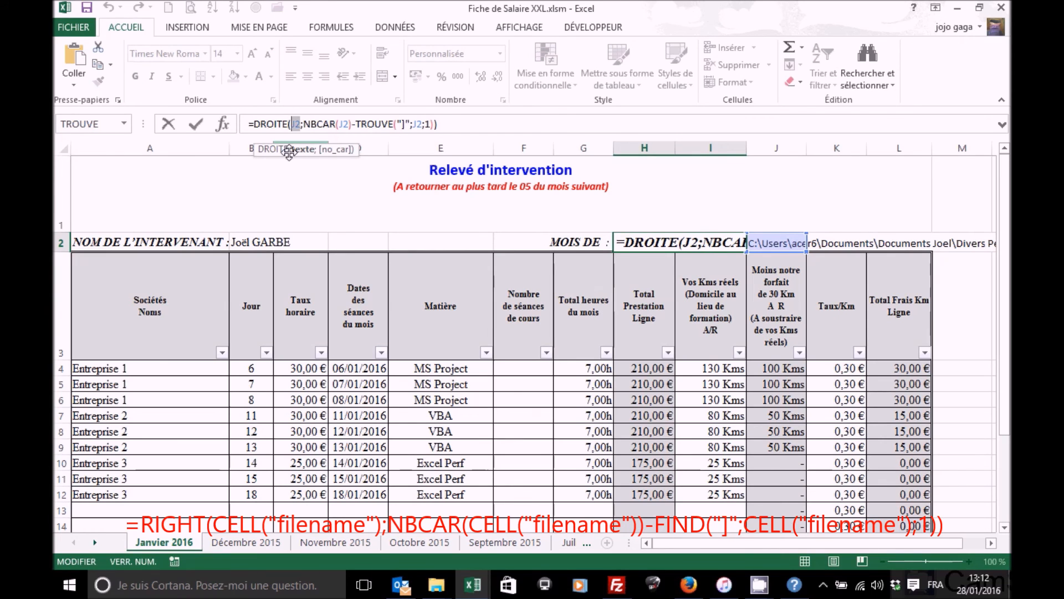
{"action": "key", "text": "ctrl+v"}
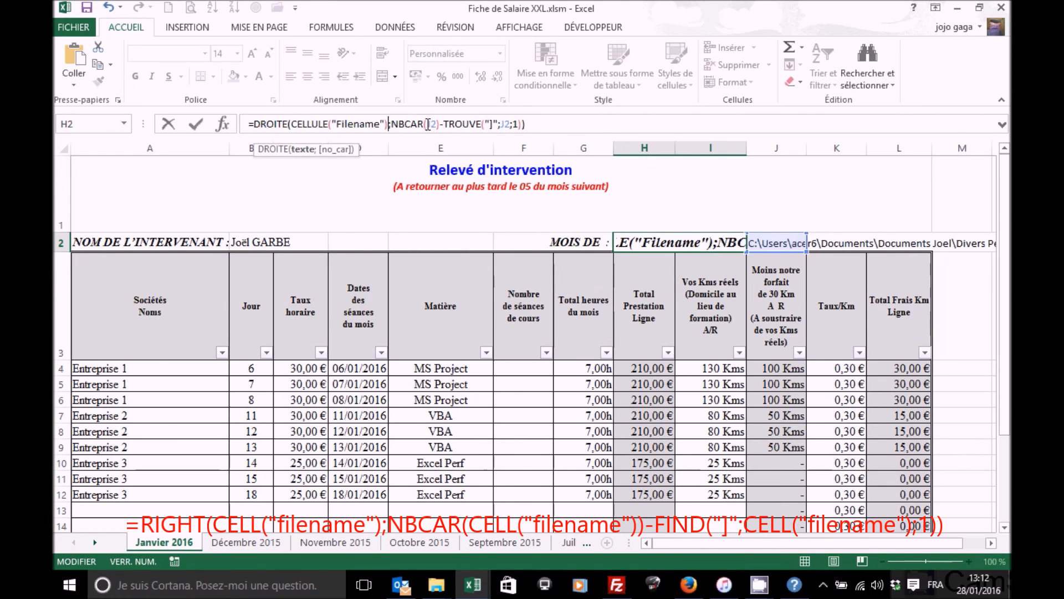
{"action": "left_click_drag", "start_coordinate": [428, 124], "coordinate": [437, 123]}
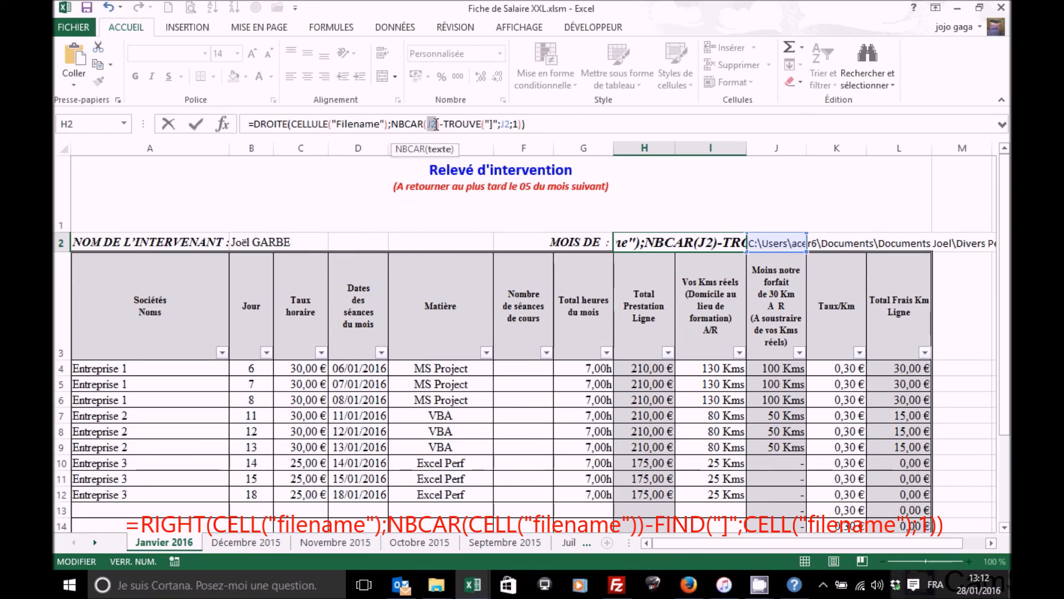
{"action": "key", "text": "ctrl+v"}
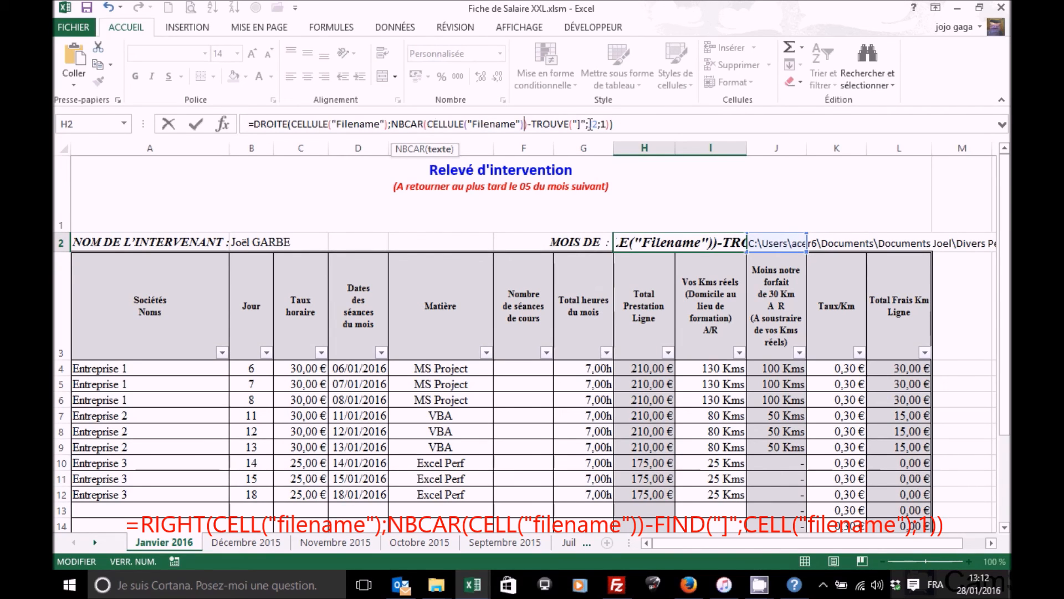
{"action": "left_click_drag", "start_coordinate": [588, 123], "coordinate": [598, 124]}
{"action": "key", "text": "ctrl+v"}
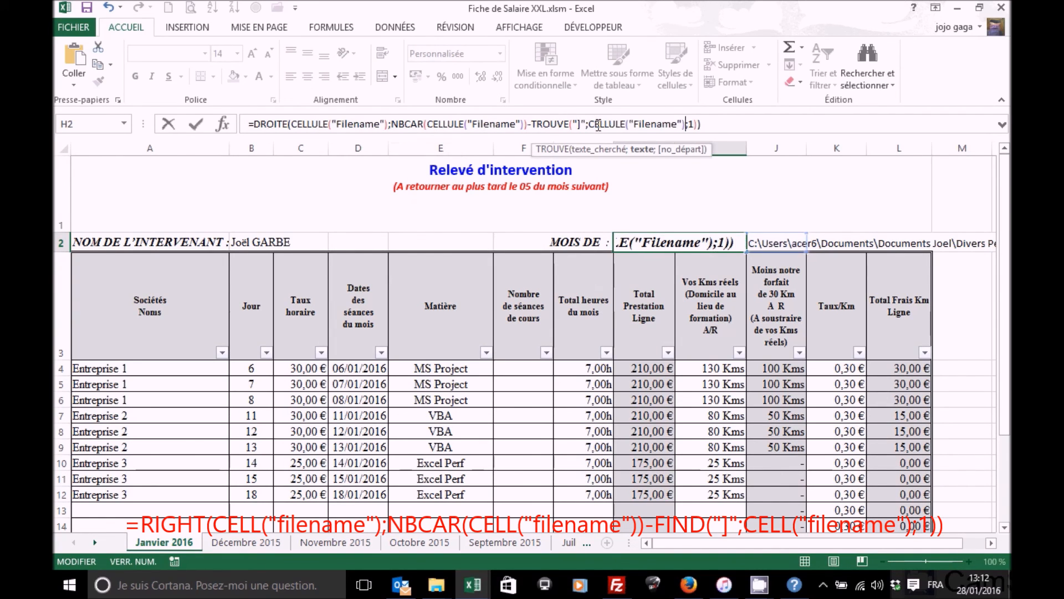
{"action": "key", "text": "Return"}
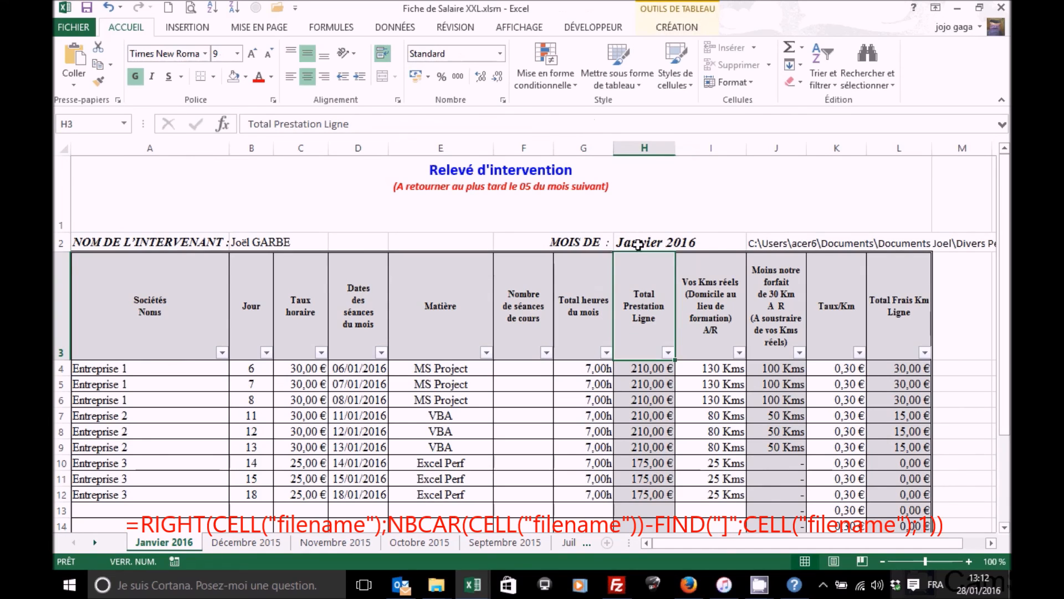
Clear the helper formula from cell J2 and duplicate the Janvier 2016 sheet, placing the copy before the original.
{"action": "left_click", "coordinate": [764, 244]}
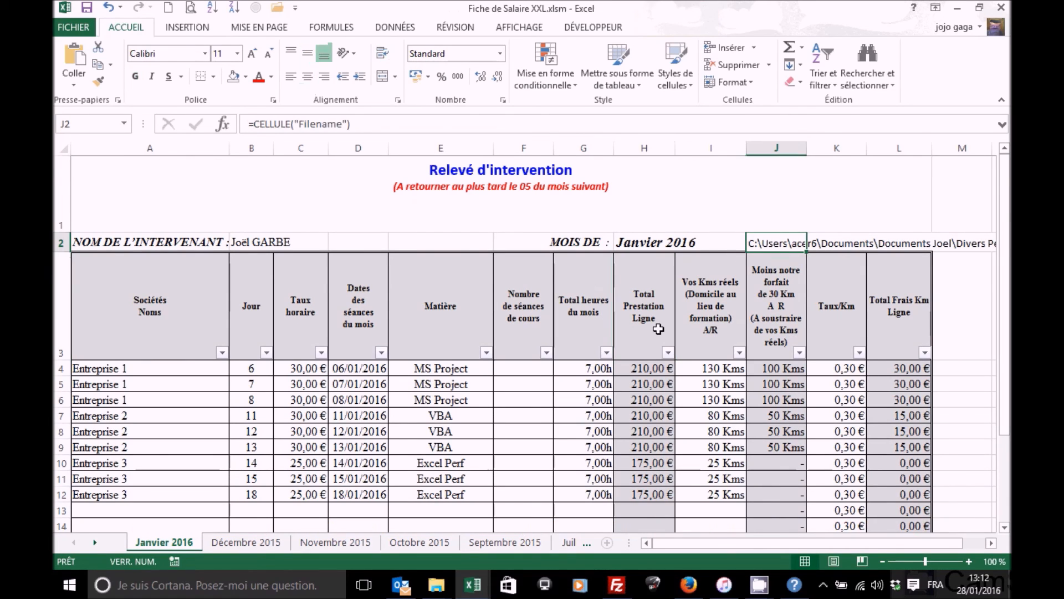
{"action": "key", "text": "Delete"}
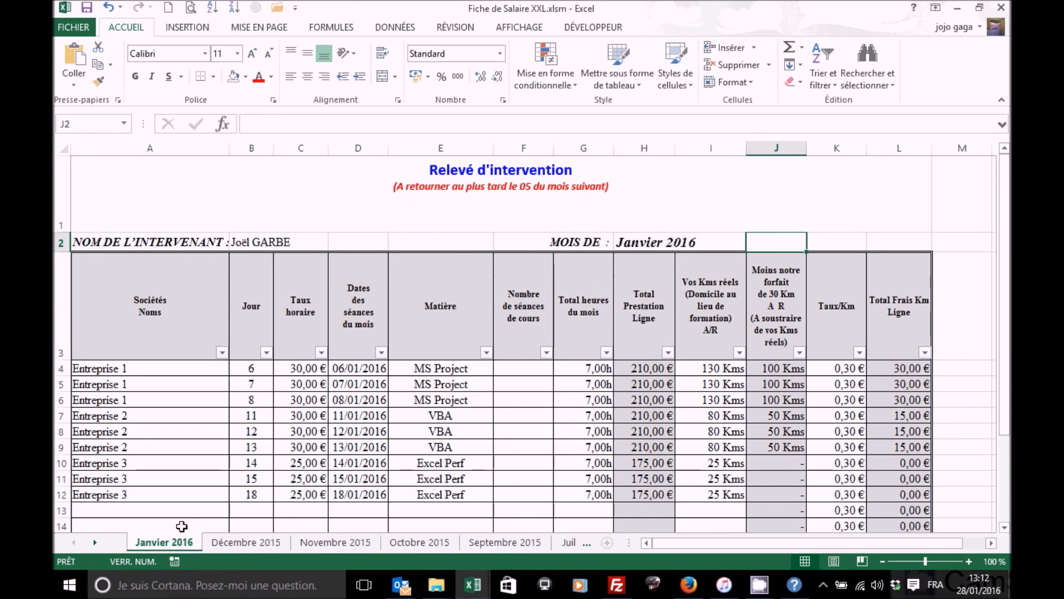
{"action": "mouse_move", "coordinate": [158, 540]}
{"action": "left_mouse_down"}
{"action": "mouse_move", "coordinate": [218, 546]}
{"action": "mouse_move", "coordinate": [159, 547]}
{"action": "left_mouse_up"}
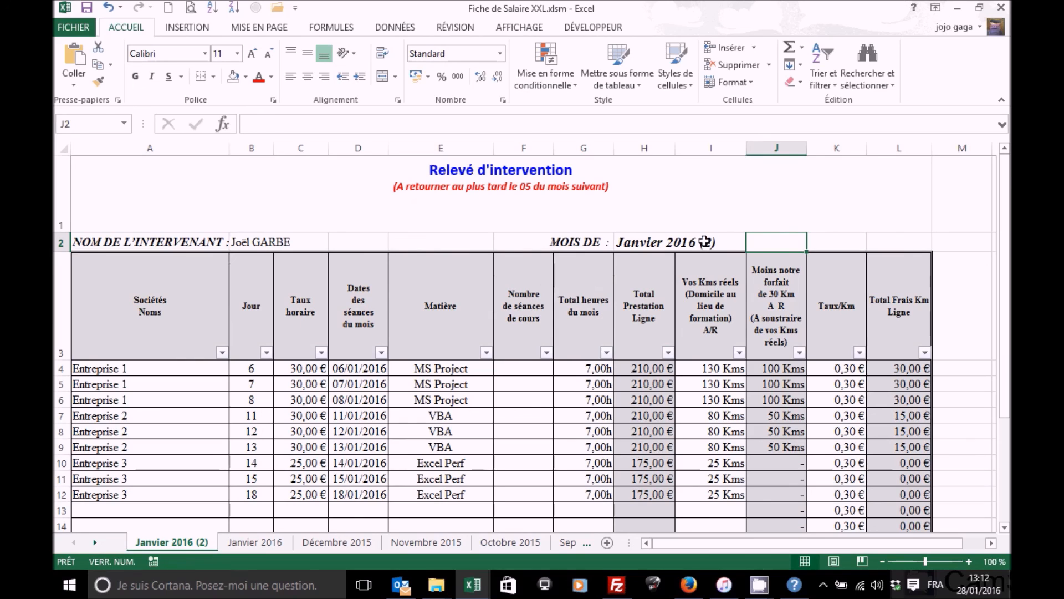
{"action": "double_click", "coordinate": [169, 545]}
{"action": "left_click_drag", "start_coordinate": [169, 545], "coordinate": [141, 543]}
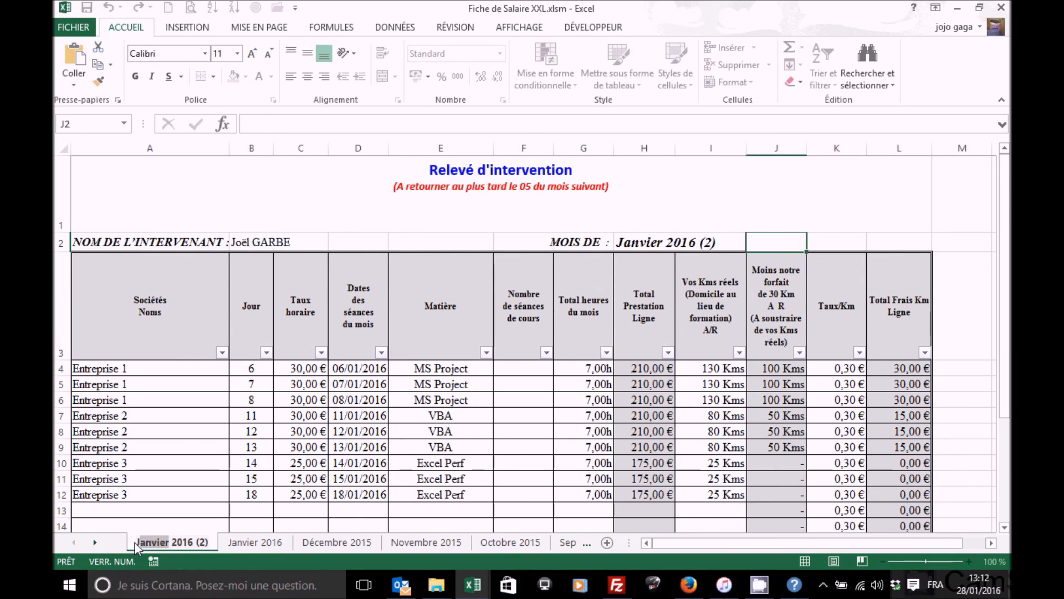
{"action": "key", "text": "Return"}
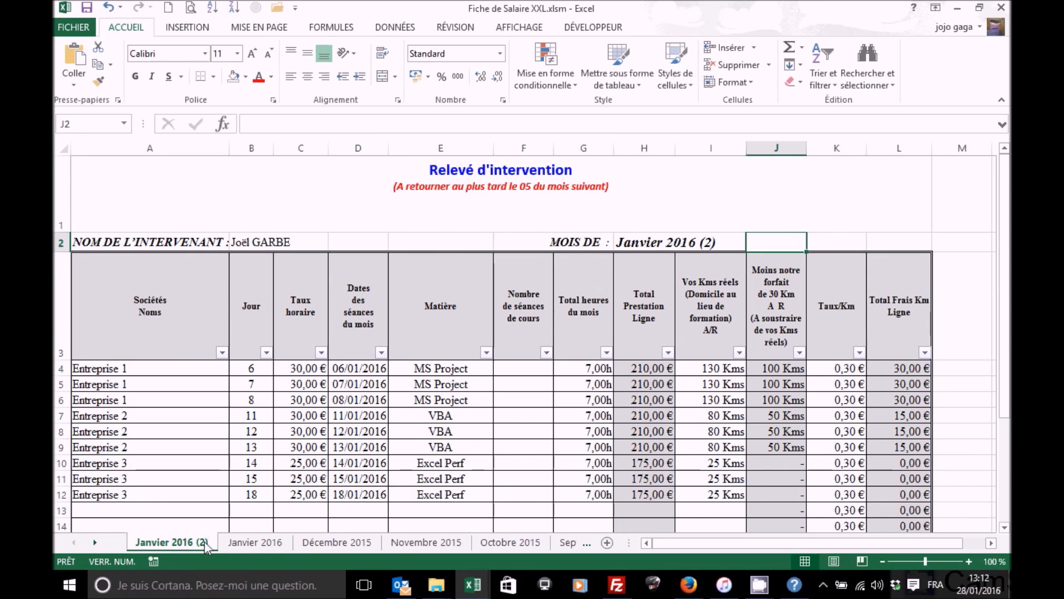
Rename the duplicated sheet Janvier 2016 (2) as Février 2016.
{"action": "double_click", "coordinate": [207, 546]}
{"action": "type", "text": "F"}
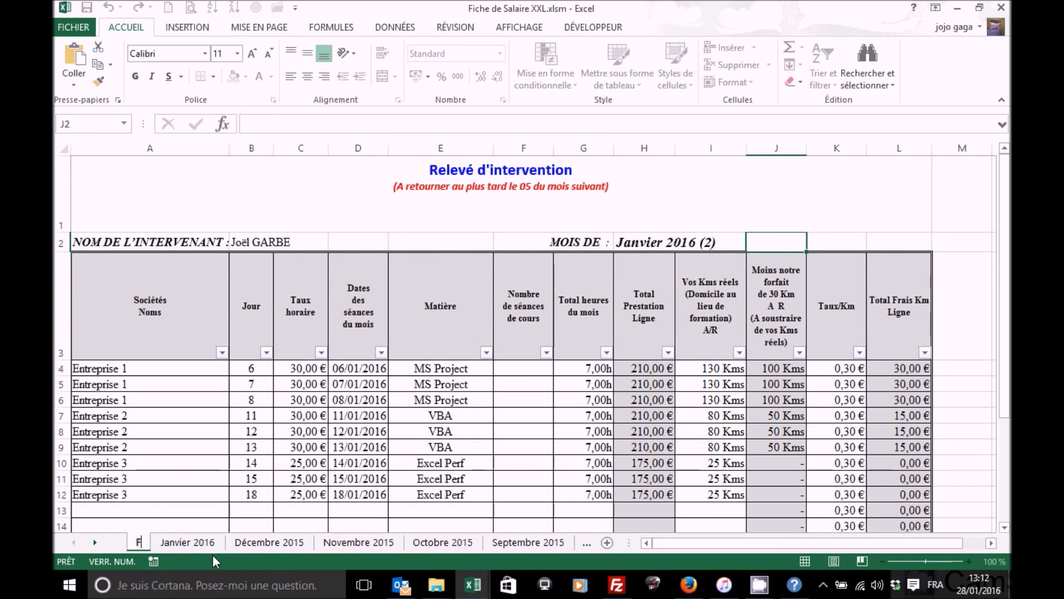
{"action": "type", "text": "évrier 2016"}
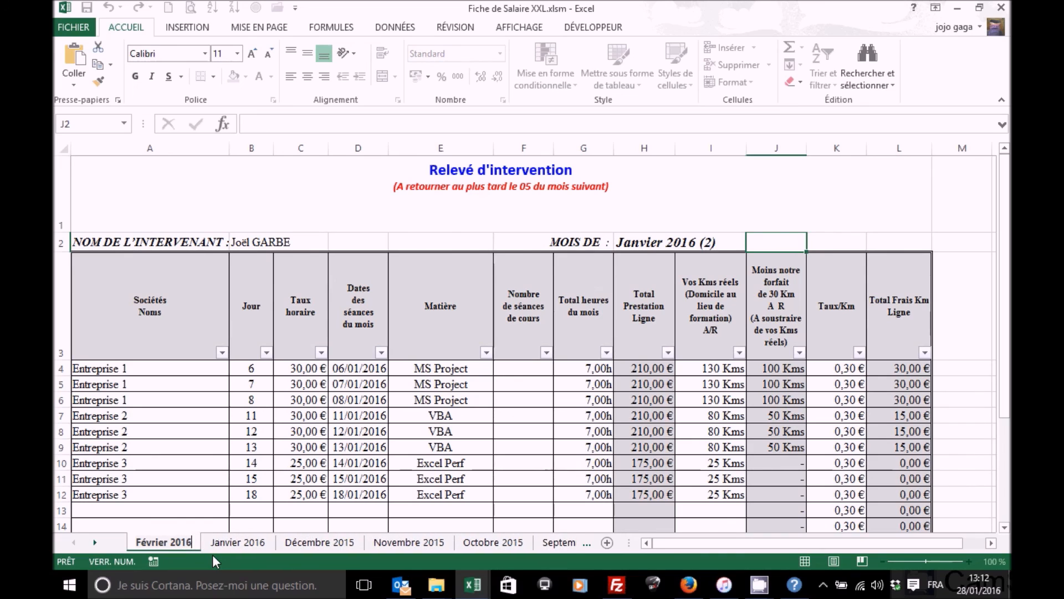
{"action": "key", "text": "Return"}
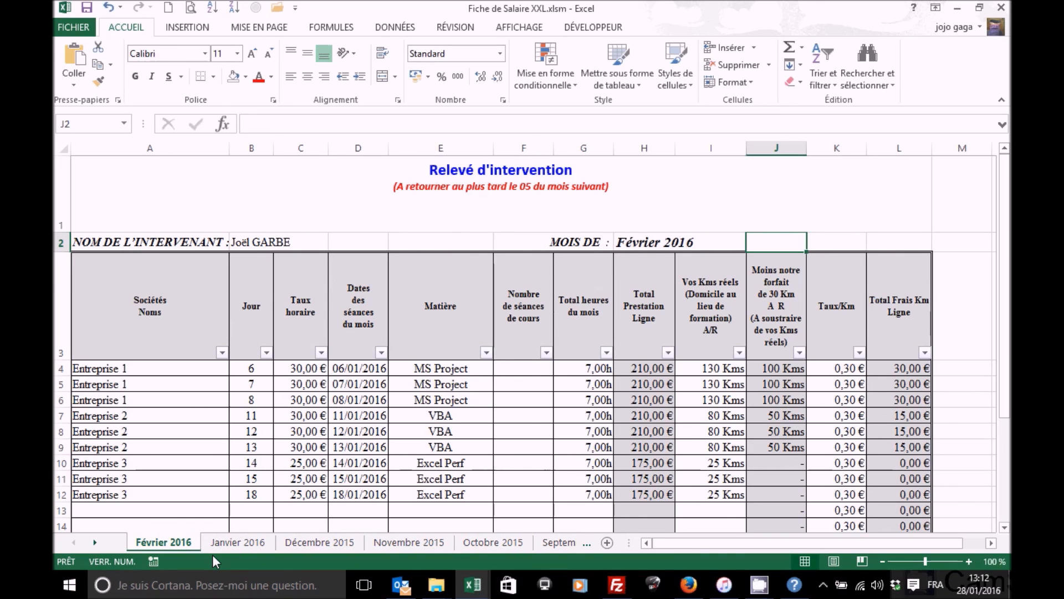